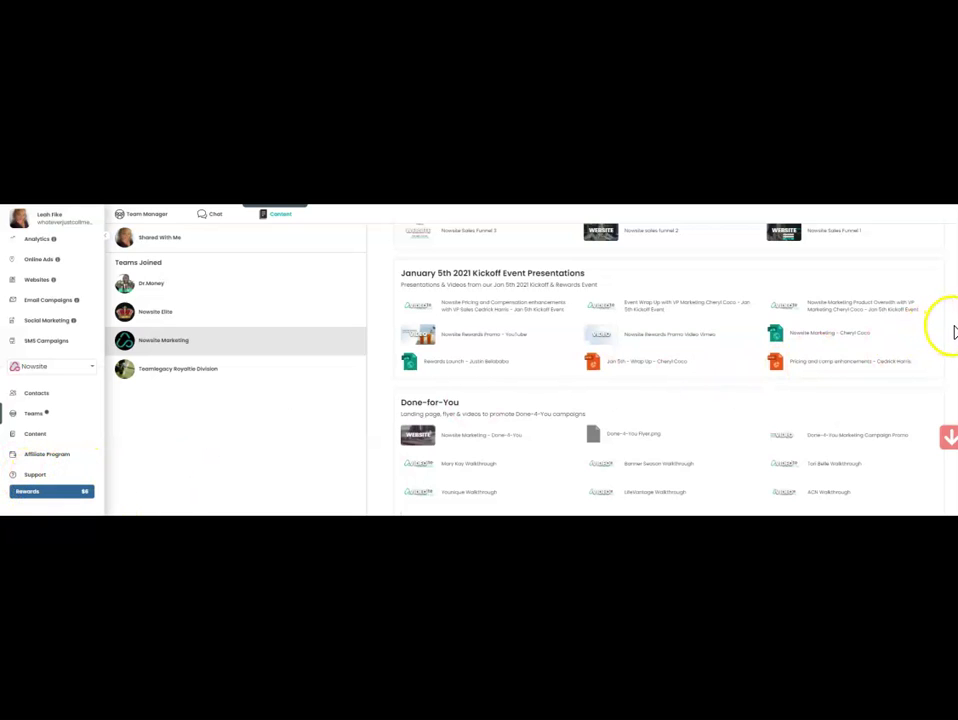
- Open the help chat, review its messaging, Live Support and Training & Resources options, and close it
scroll(947, 340, down, 1)
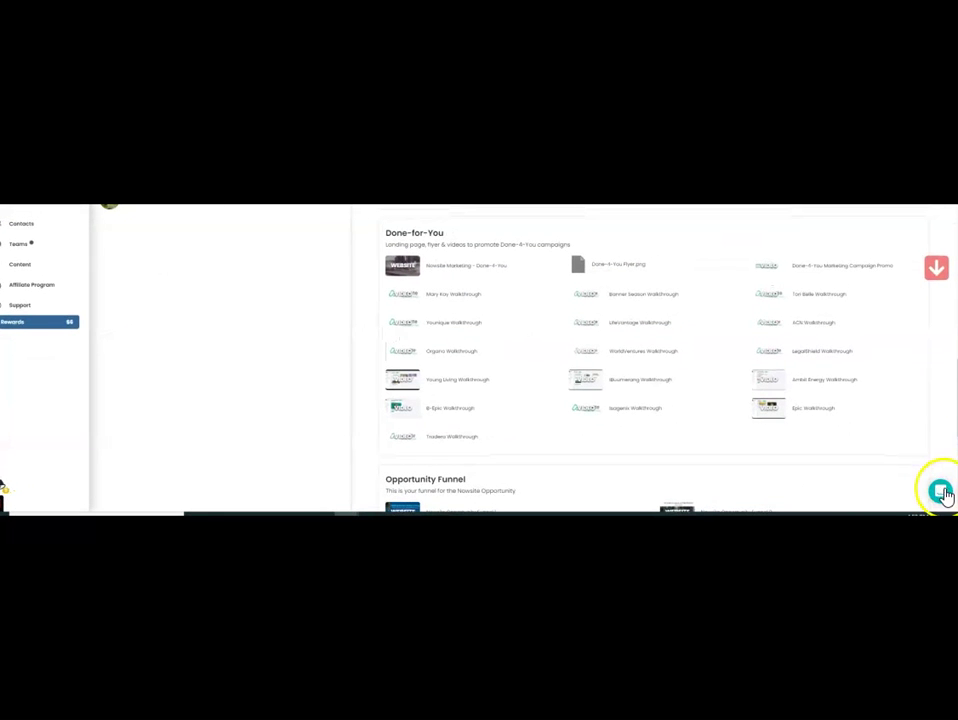
click(941, 492)
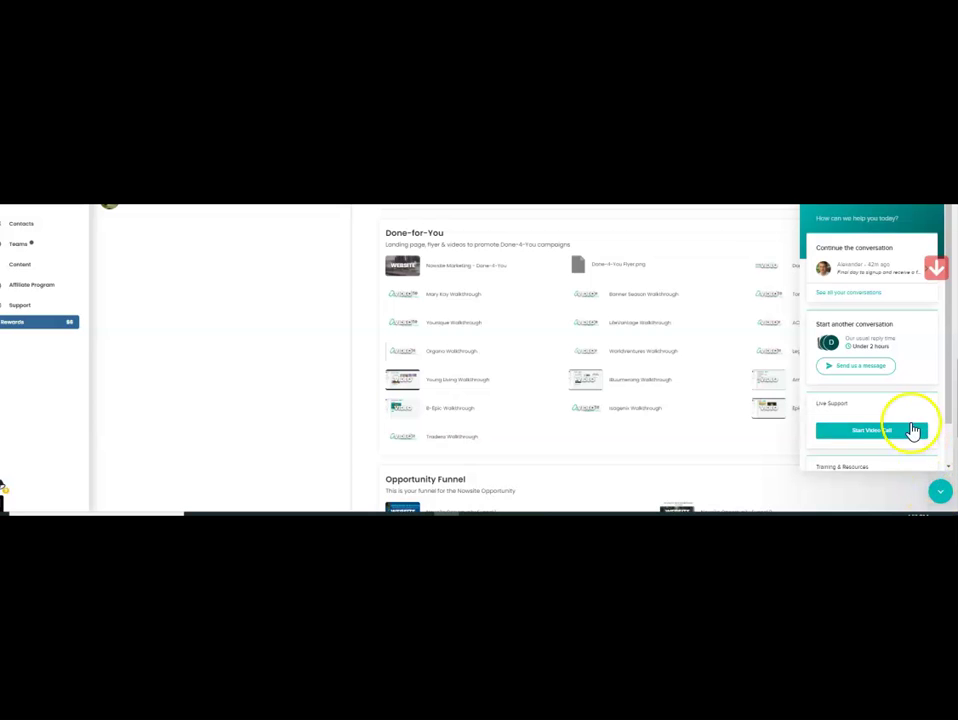
scroll(893, 370, down, 1)
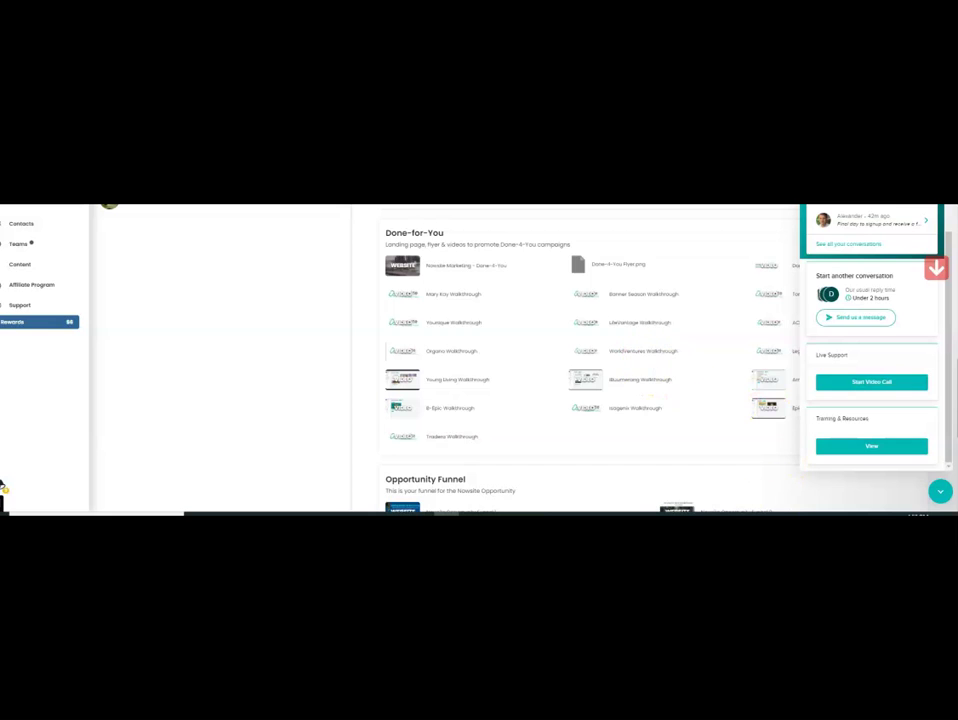
click(940, 491)
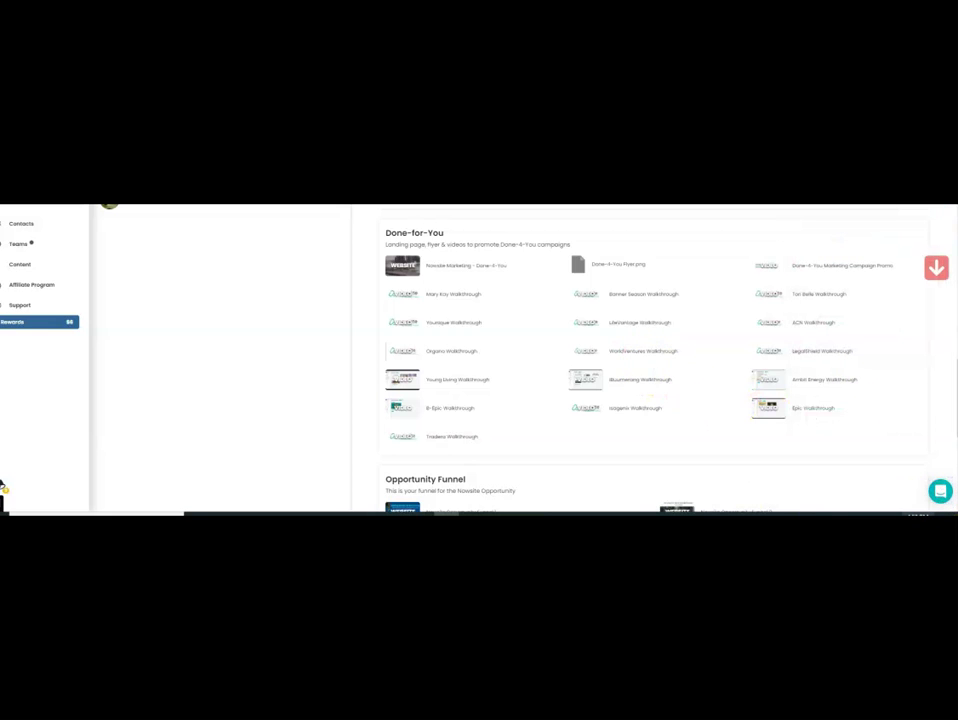
- Examine the Nowsite Marketing team content from Training Videos through presentations, logos, social images and ebooks to the SMS Launch Event materials
scroll(393, 305, down, 15)
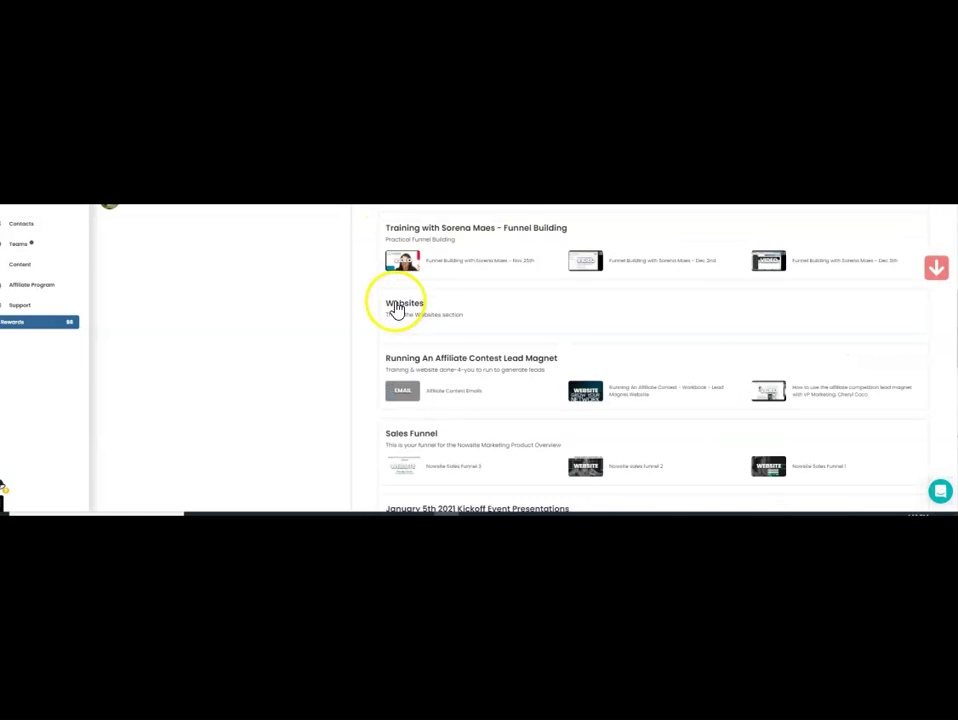
scroll(395, 307, up, 10)
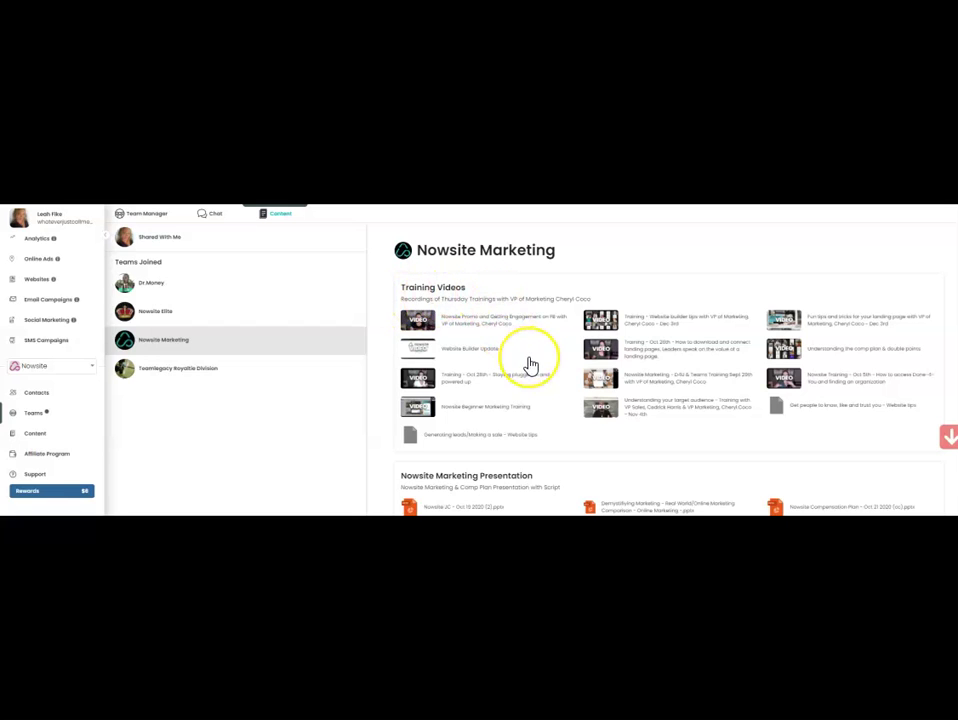
scroll(529, 366, down, 3)
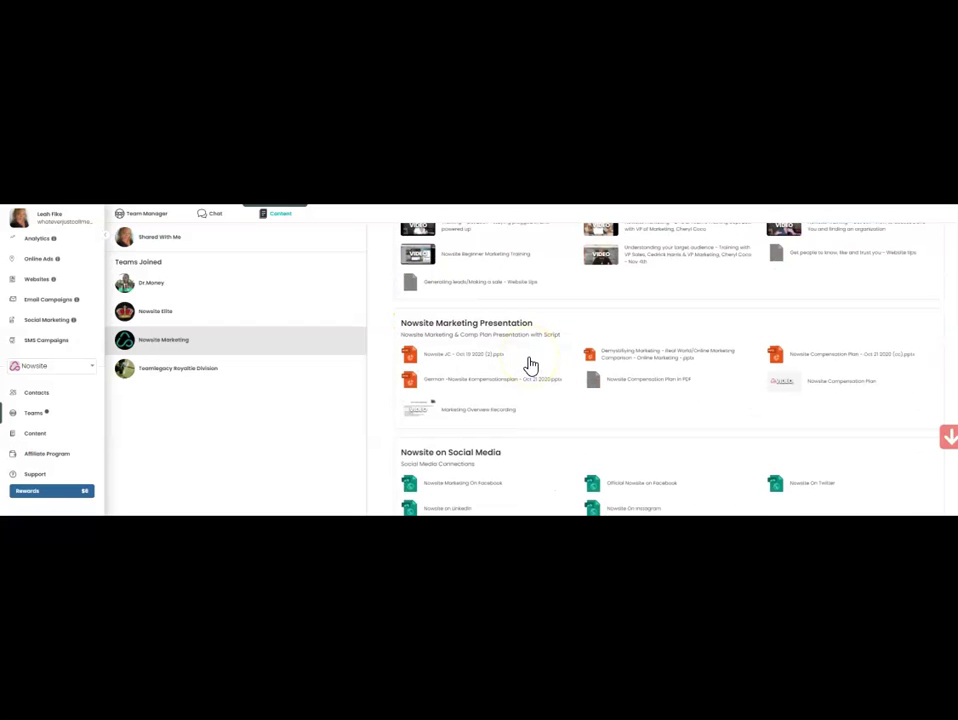
scroll(531, 366, down, 4)
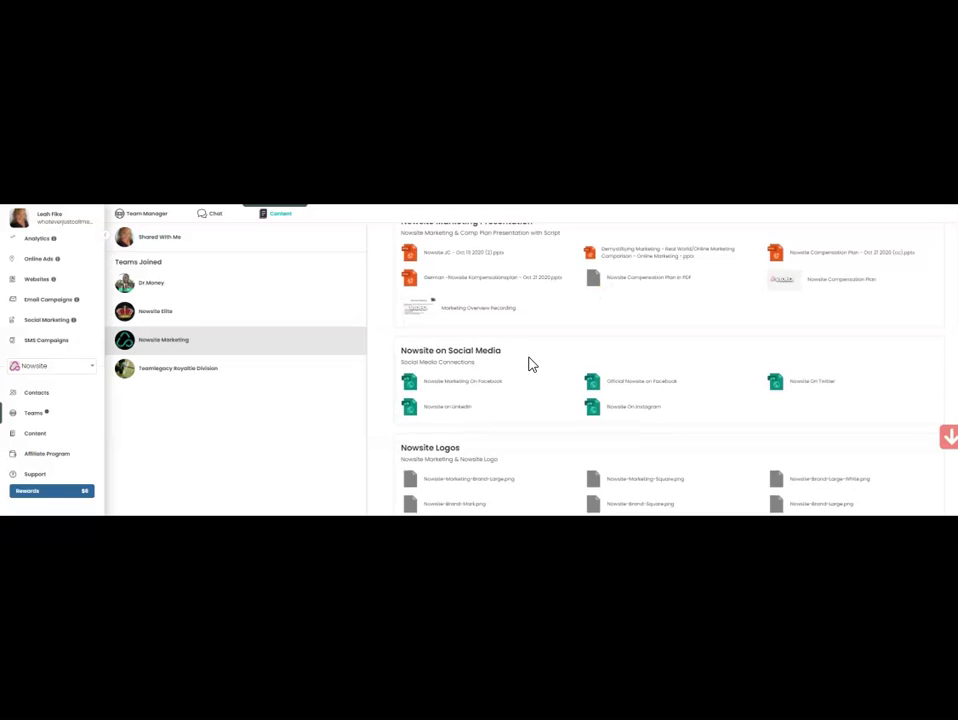
scroll(531, 366, down, 3)
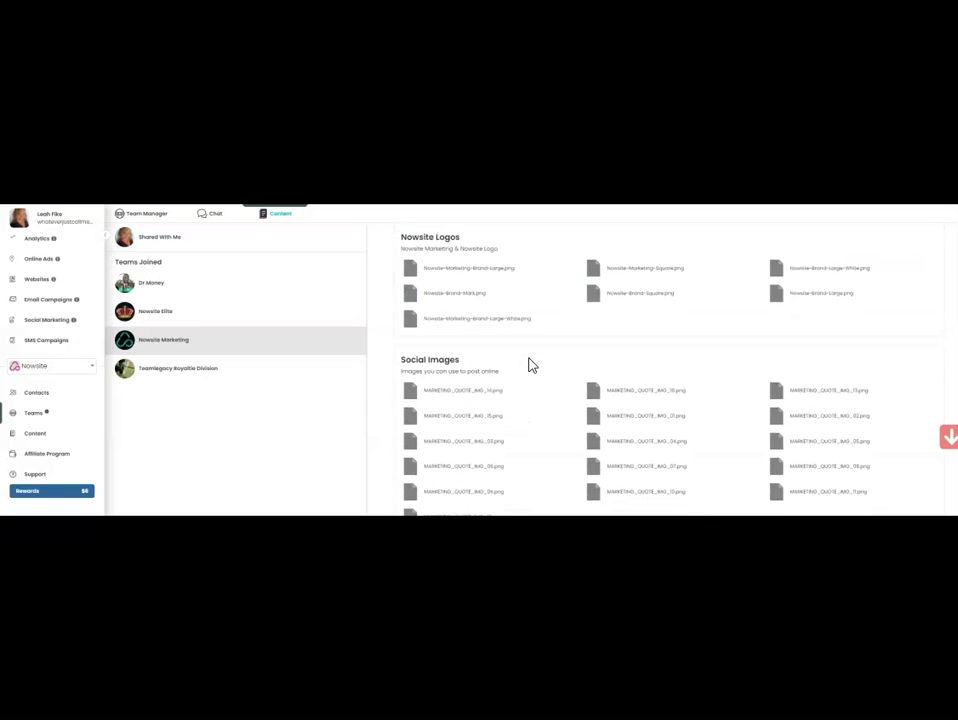
scroll(531, 366, down, 3)
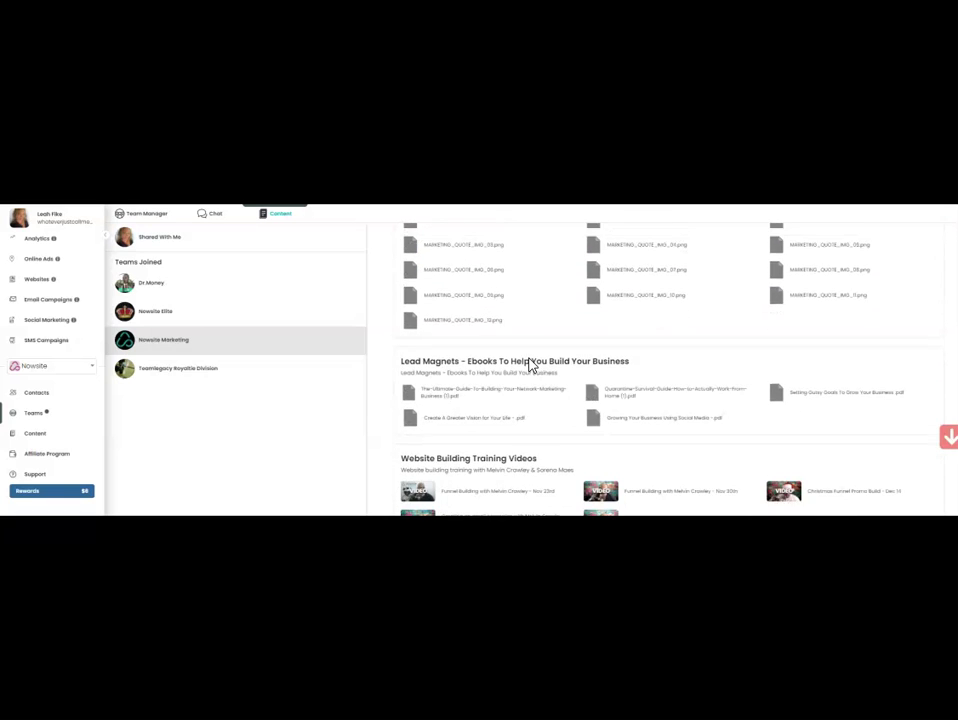
click(518, 412)
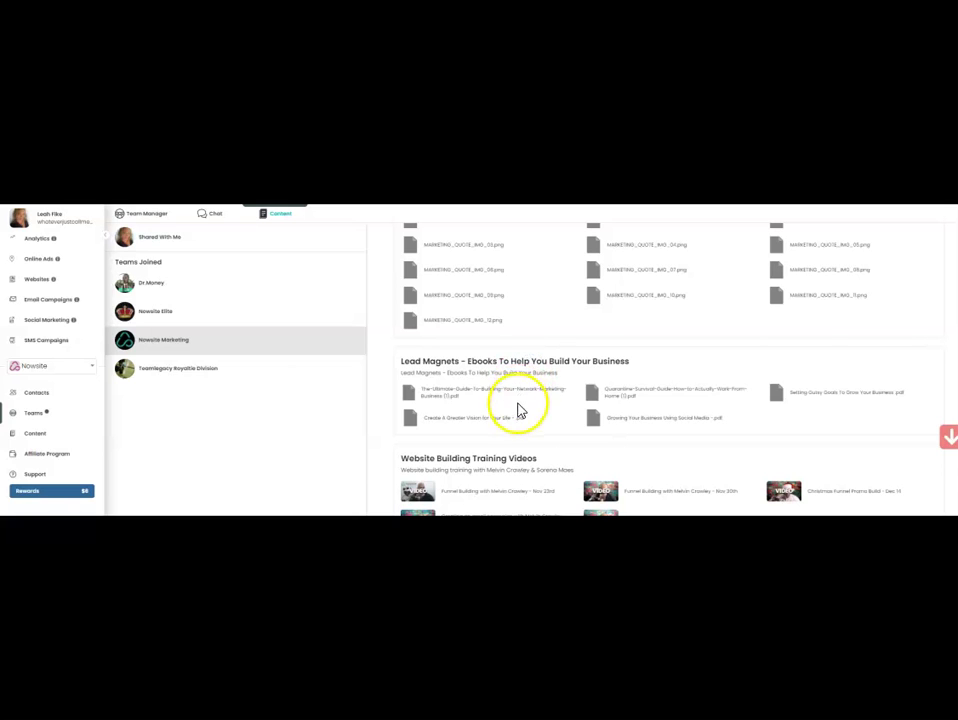
scroll(518, 419, down, 2)
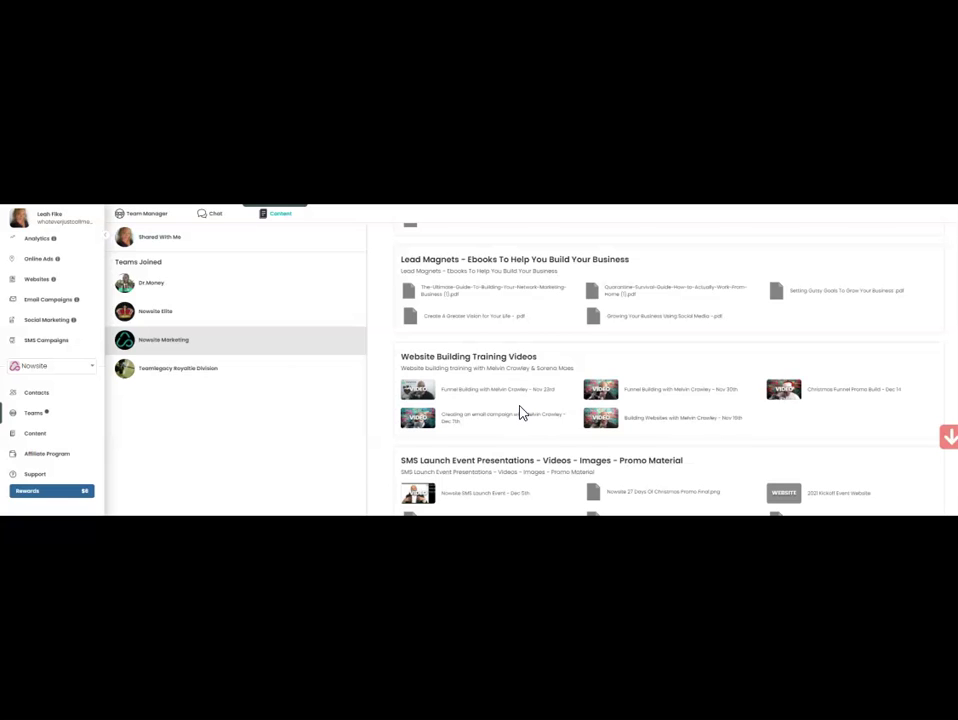
scroll(519, 412, down, 1)
scroll(519, 412, down, 1)
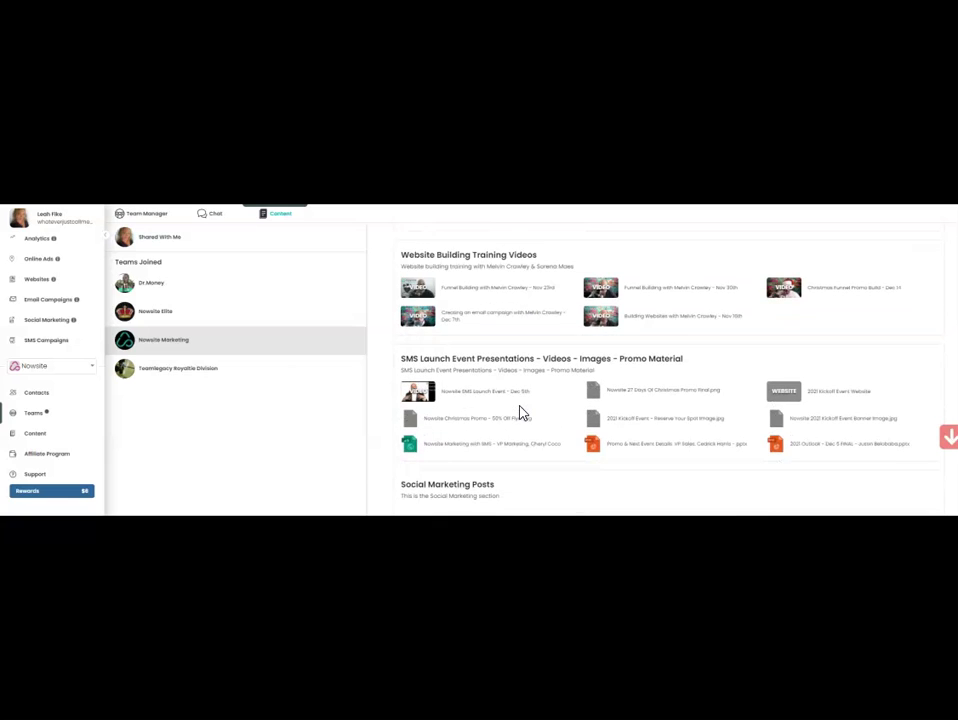
scroll(525, 414, down, 3)
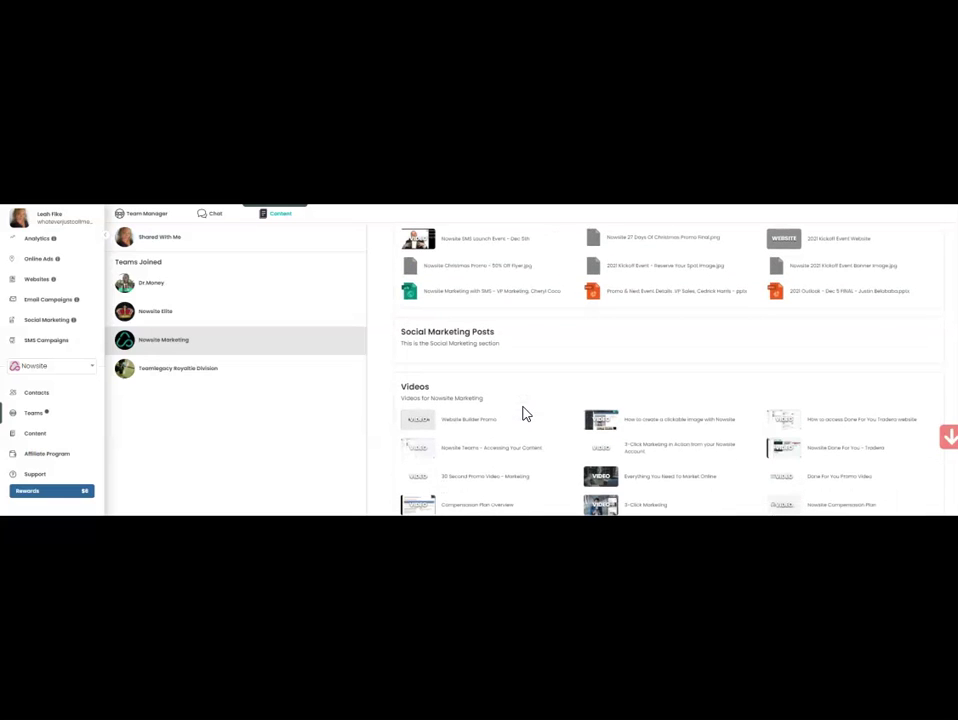
- Examine the remaining team content from Videos through sales funnels, kickoff presentations and Done-for-You walkthroughs to Getting Started
scroll(526, 413, down, 2)
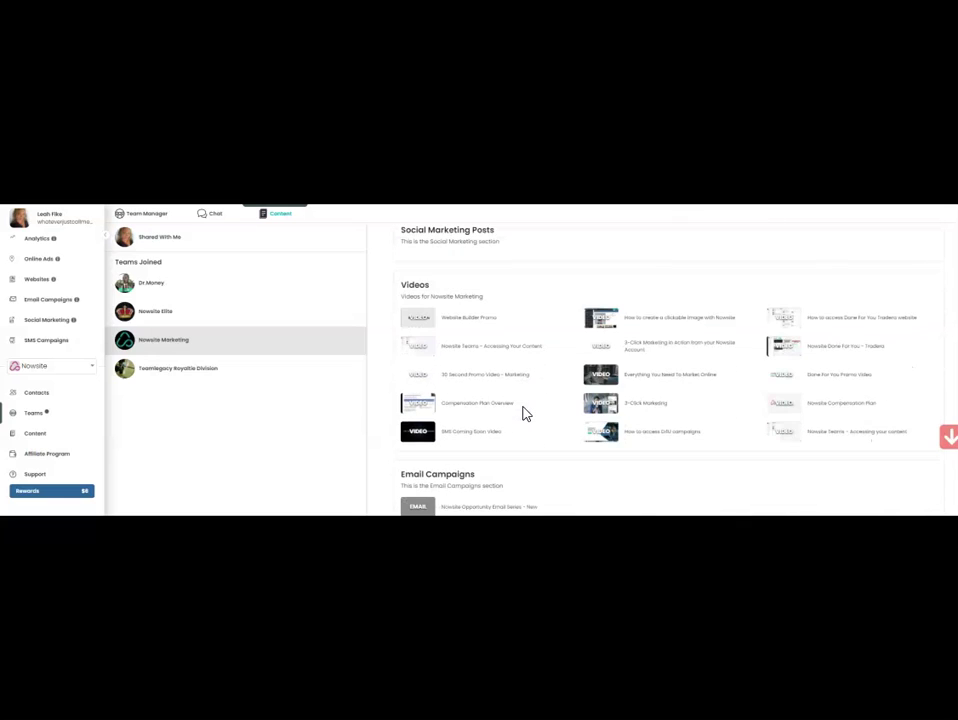
scroll(526, 413, down, 5)
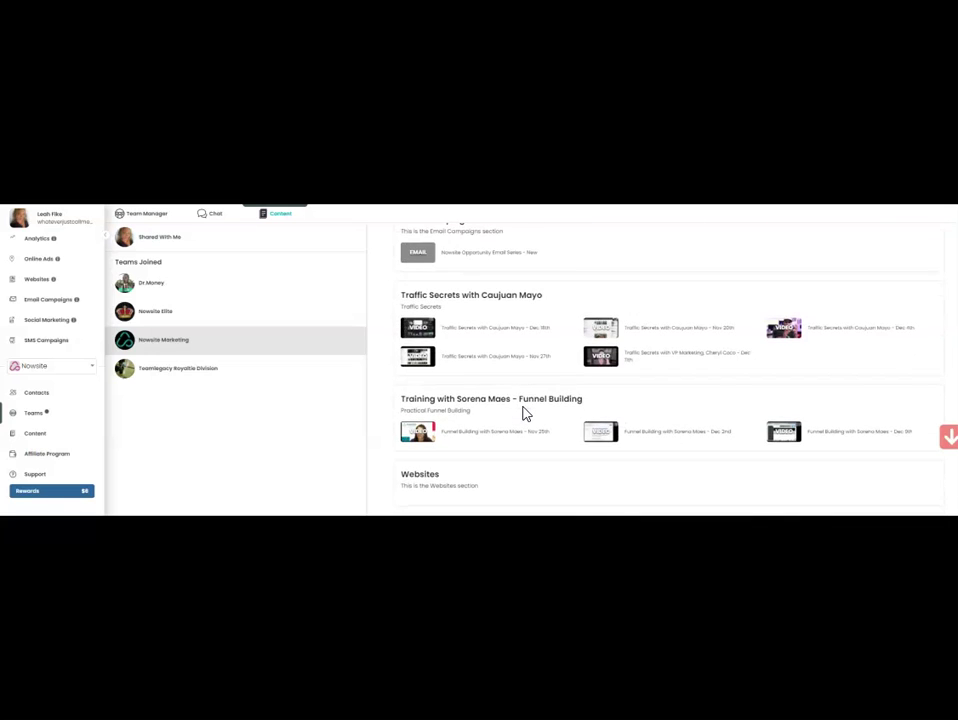
scroll(526, 414, down, 1)
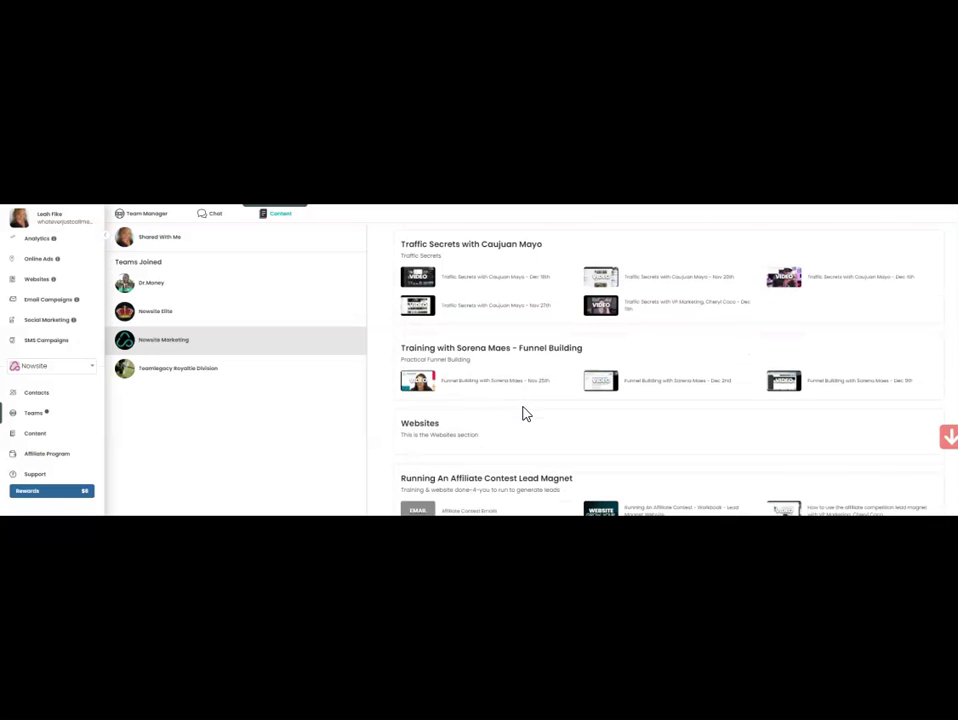
scroll(526, 414, down, 1)
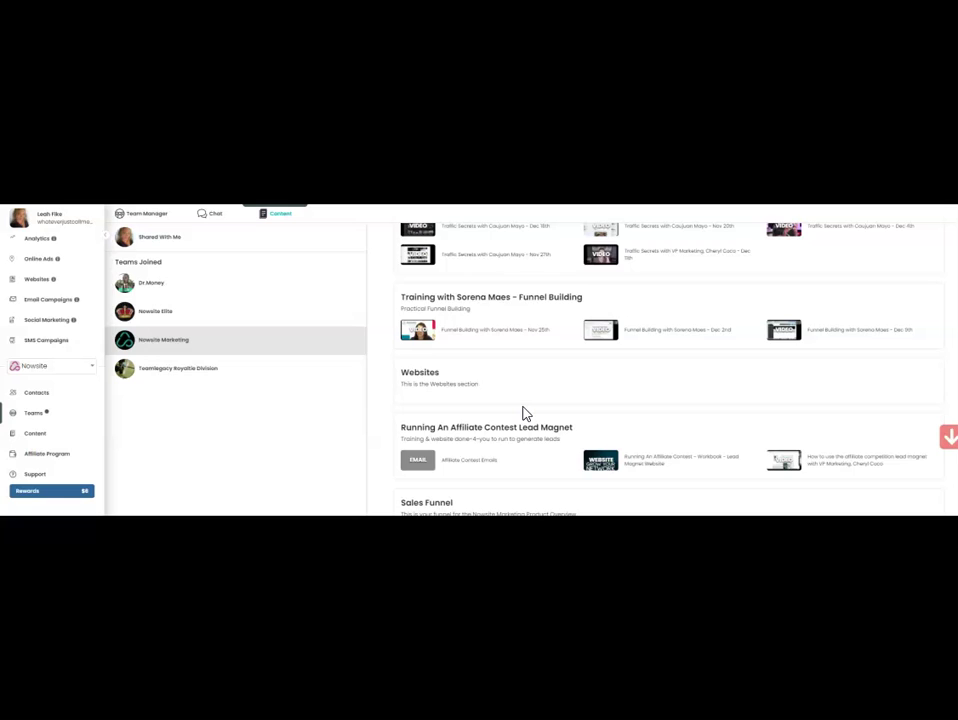
scroll(526, 413, down, 2)
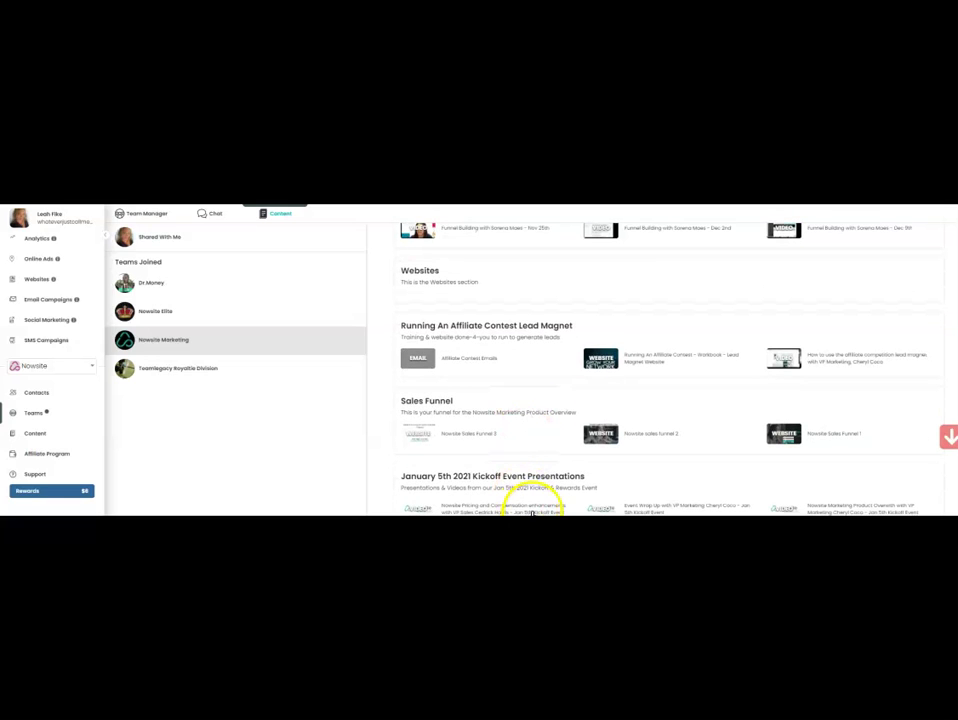
scroll(562, 426, down, 1)
scroll(561, 426, down, 1)
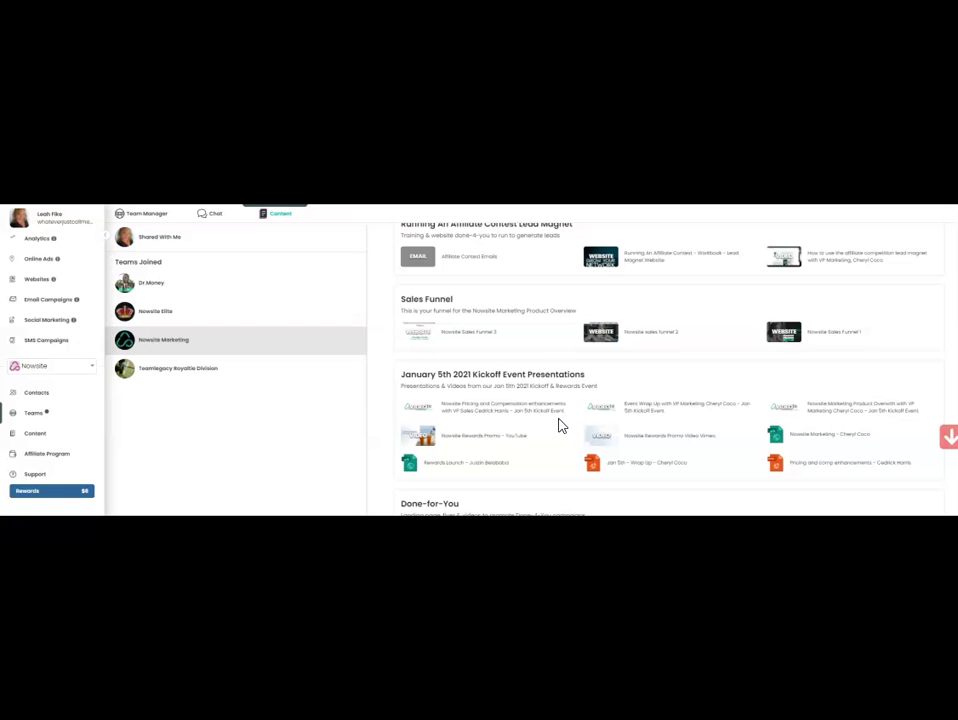
scroll(561, 426, down, 4)
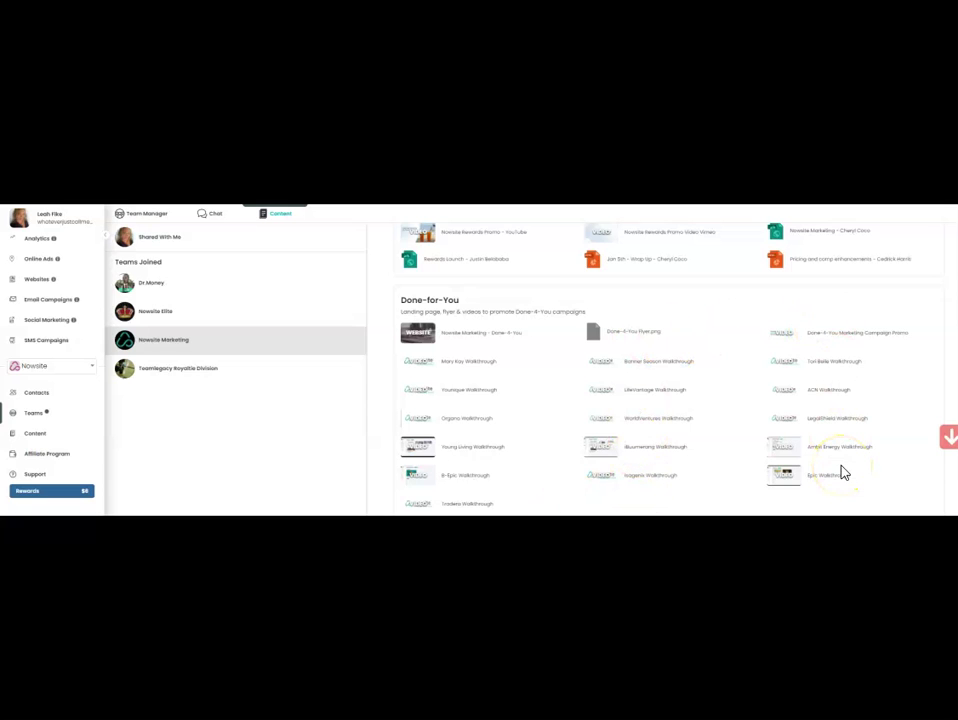
scroll(423, 449, down, 3)
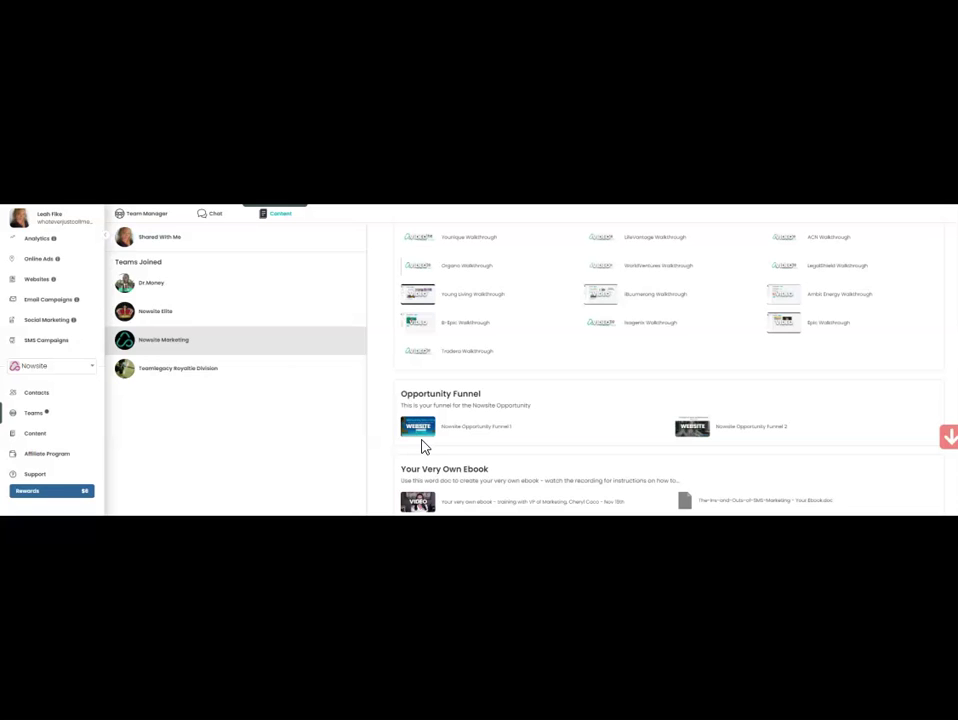
scroll(423, 449, down, 1)
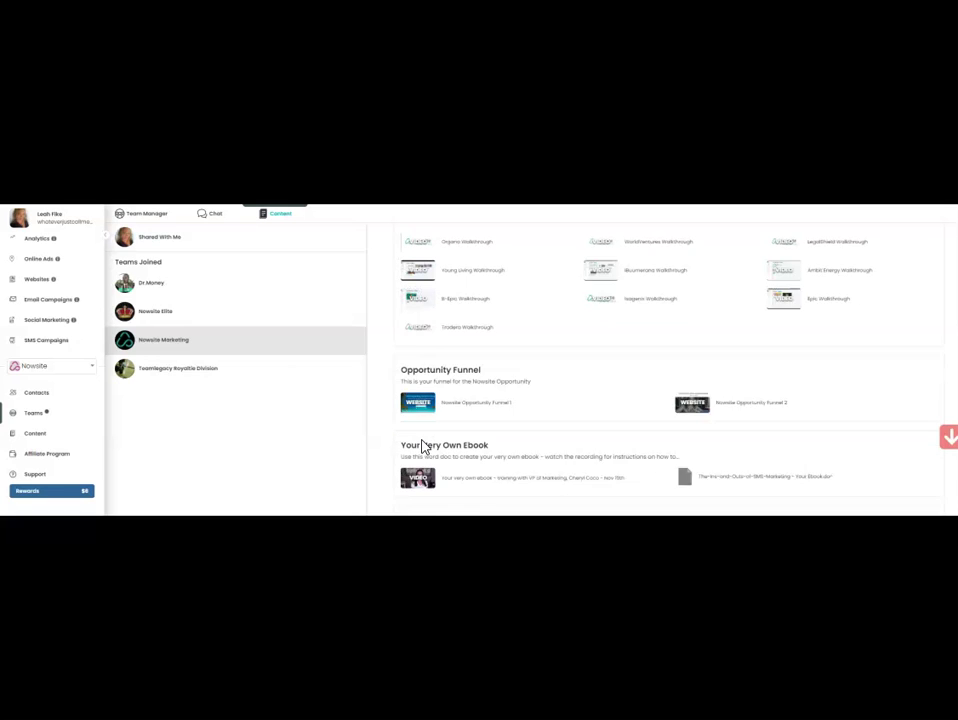
scroll(423, 449, down, 2)
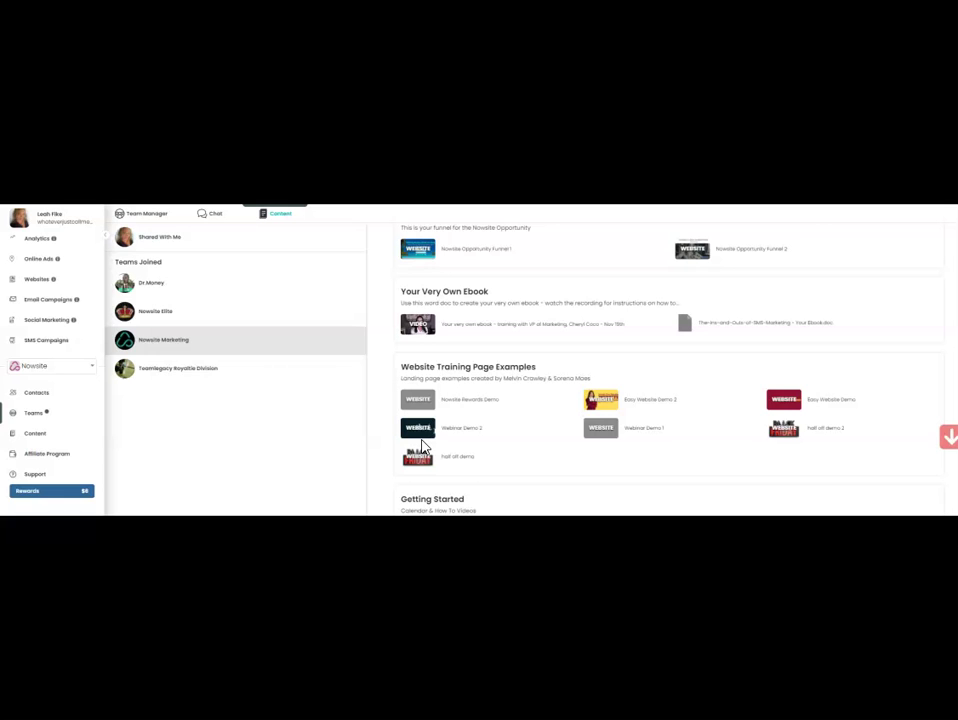
scroll(14, 511, down, 3)
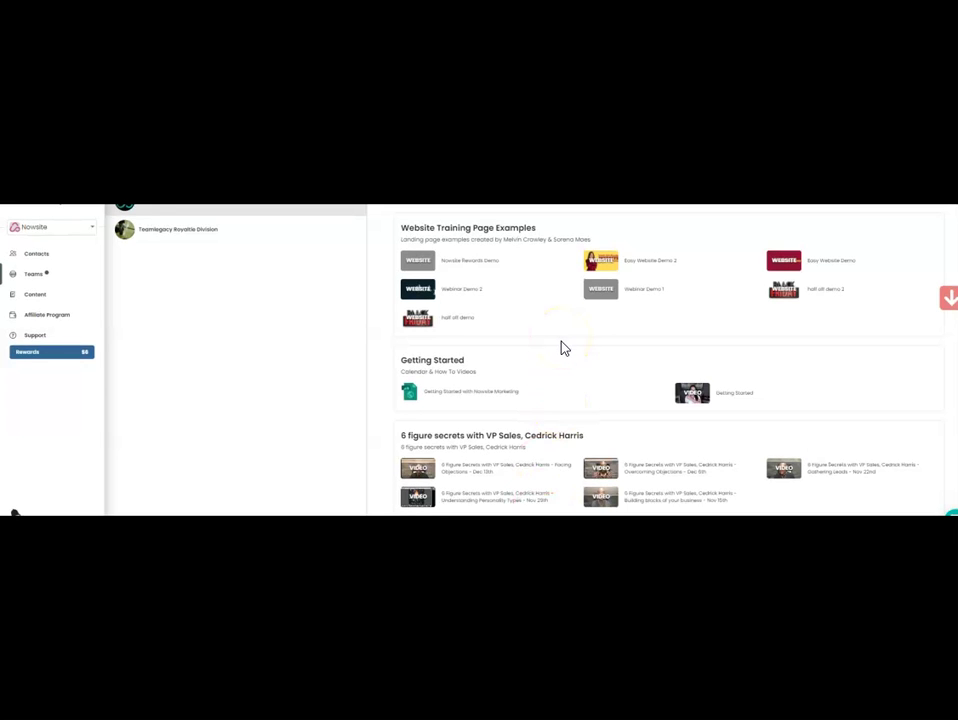
- Return to the Training Videos at the start of the team content and look over the sections down to Social Images
scroll(563, 347, up, 10)
scroll(563, 347, up, 10)
scroll(569, 348, up, 10)
scroll(569, 349, up, 8)
click(575, 288)
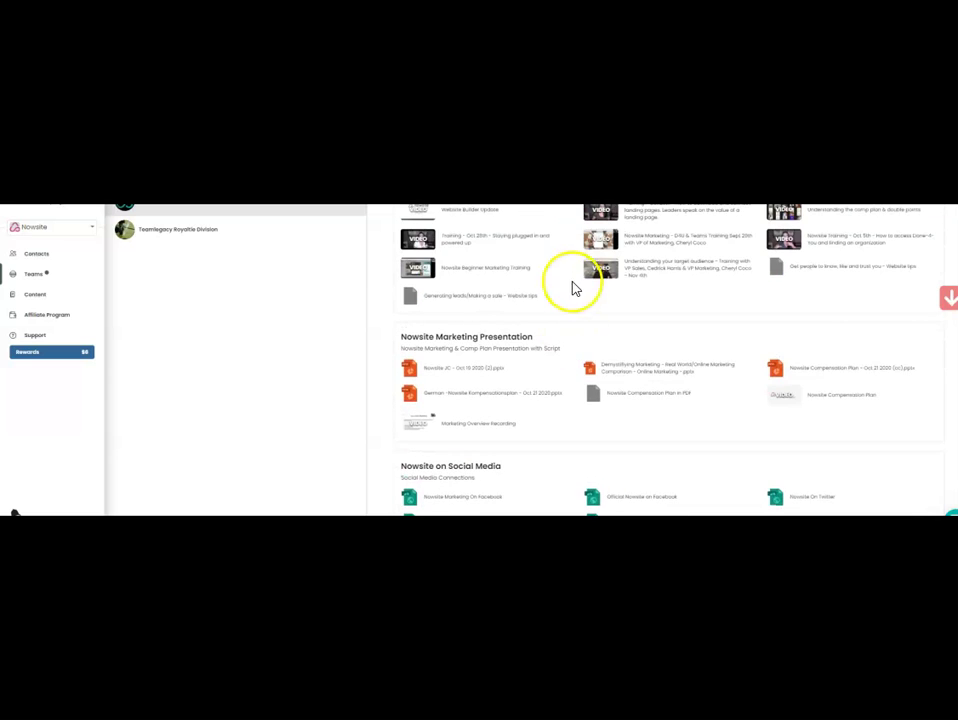
scroll(13, 512, up, 3)
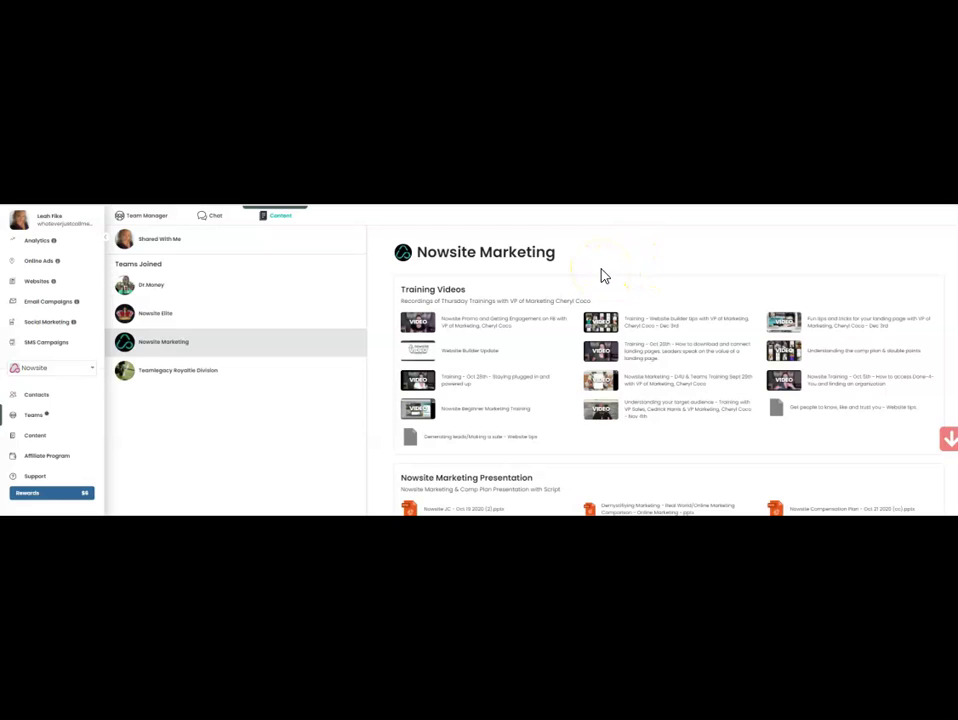
scroll(598, 355, down, 5)
scroll(598, 358, down, 3)
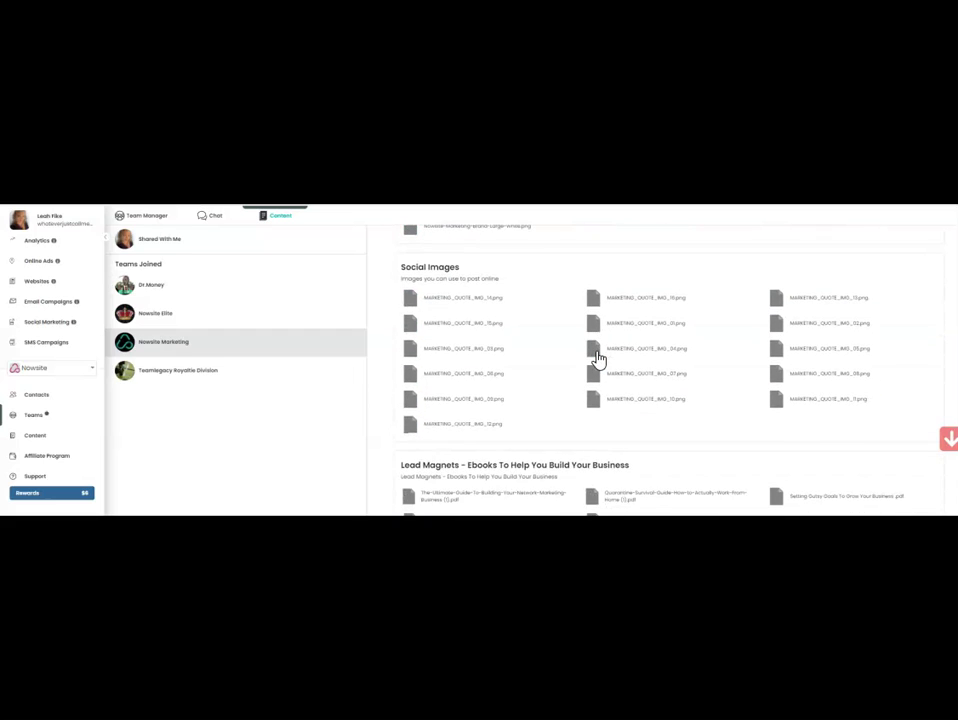
scroll(598, 358, up, 10)
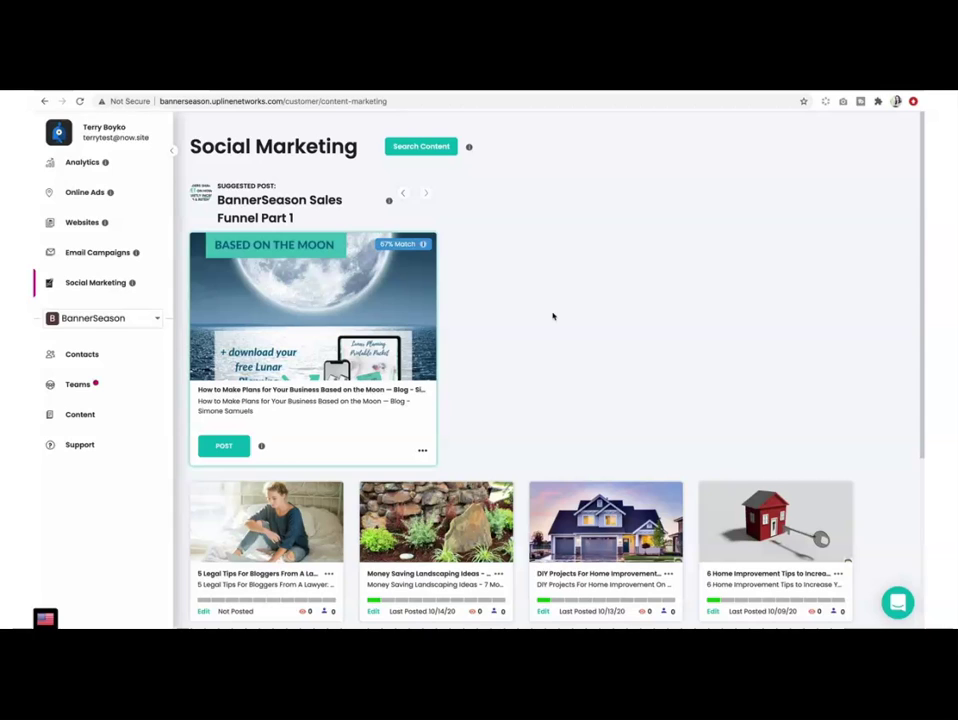
- Show the support chat from the BannerSeason Social Marketing page and close it again
click(899, 602)
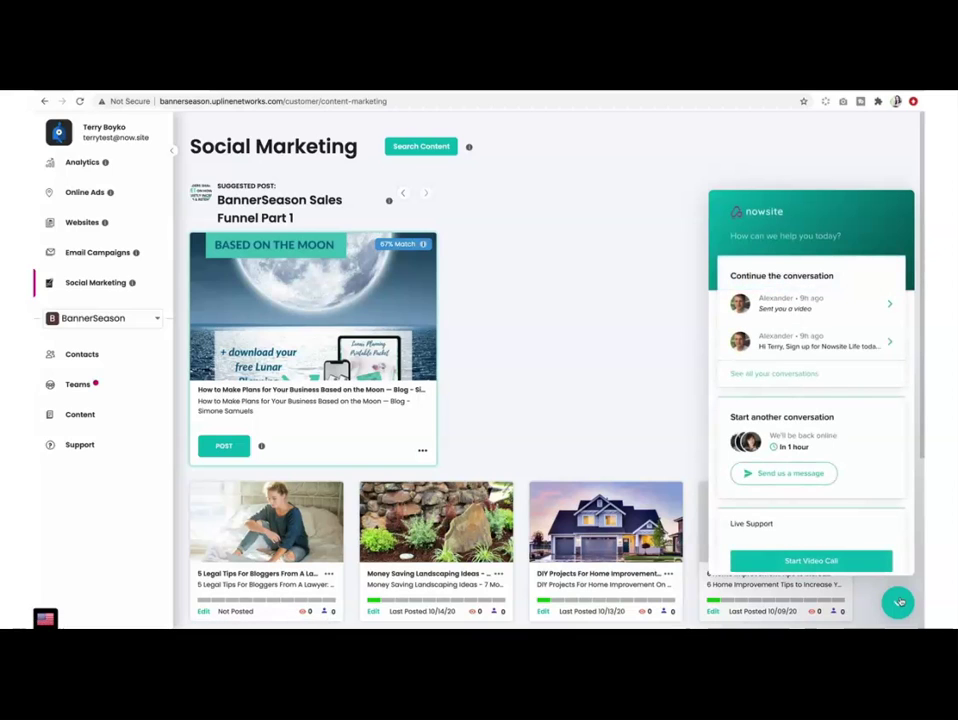
click(899, 602)
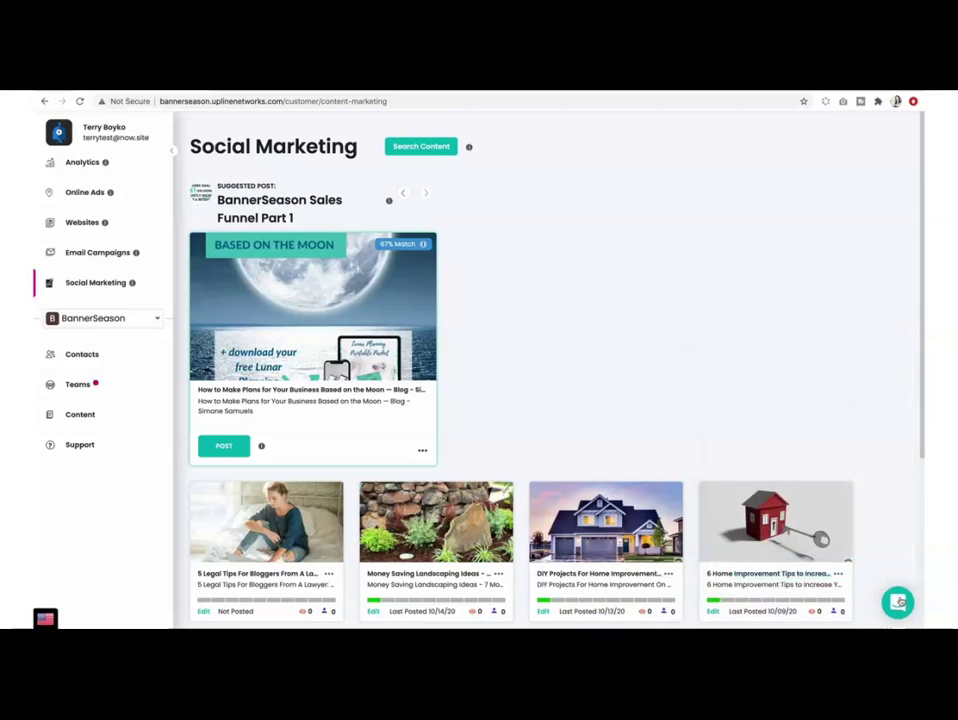
- From the Websites list, view the live Banner Season sales funnel page at bannerseasonsf2c.now.site and return to the list
click(76, 228)
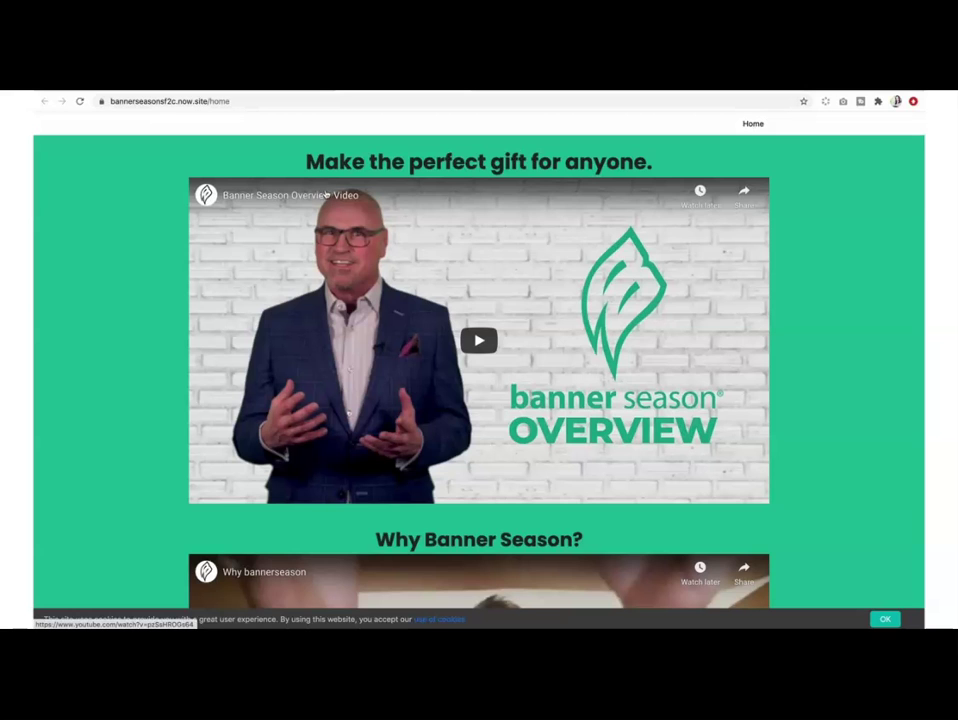
scroll(298, 243, down, 5)
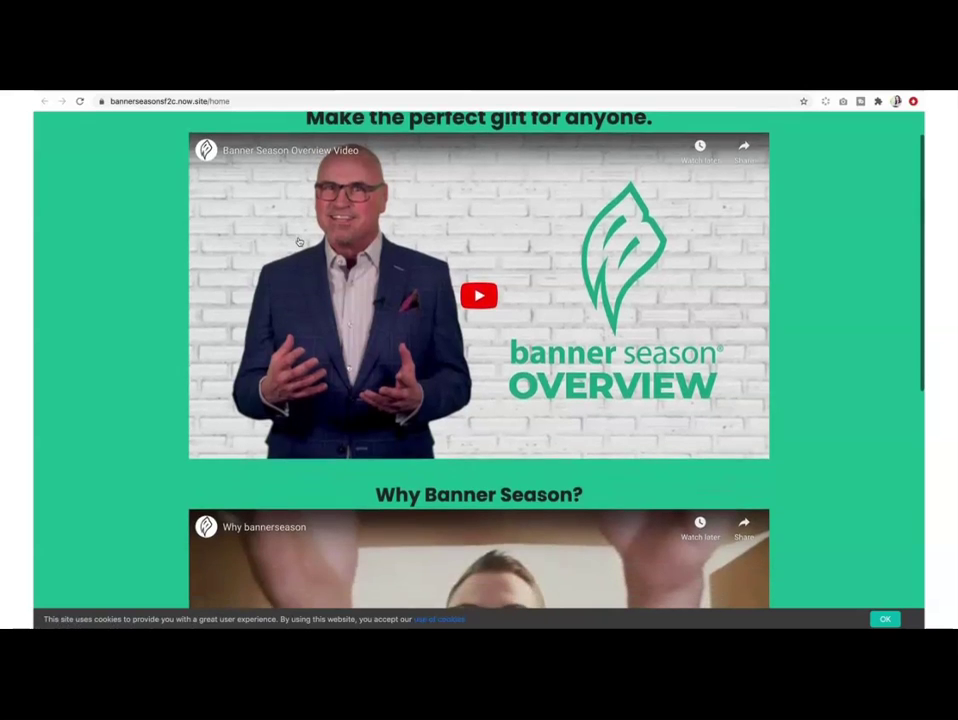
scroll(298, 242, up, 5)
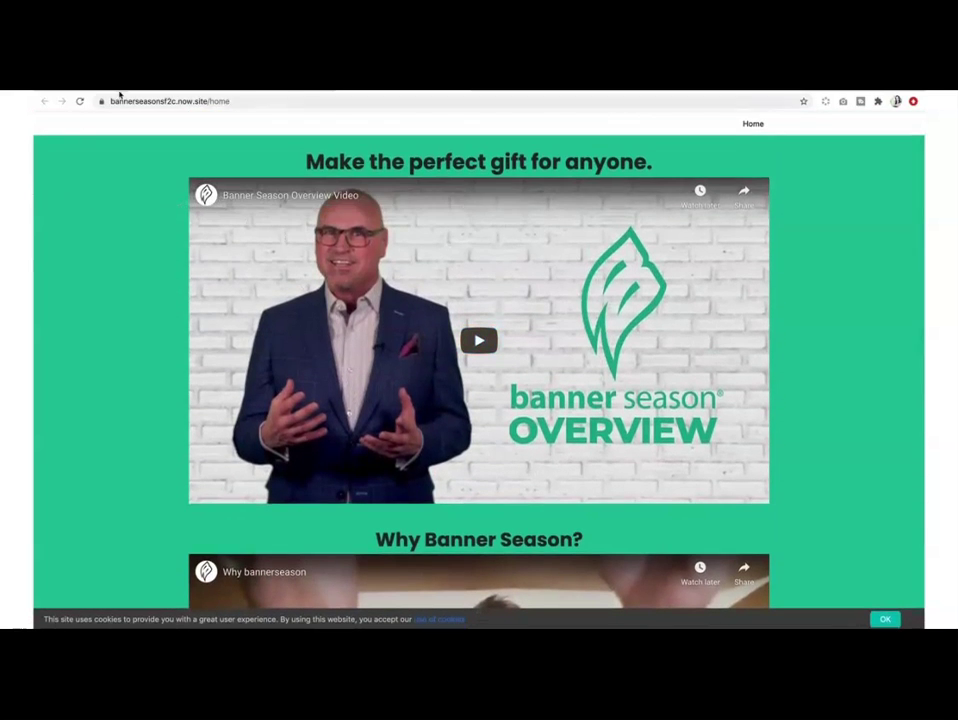
key(alt+Left)
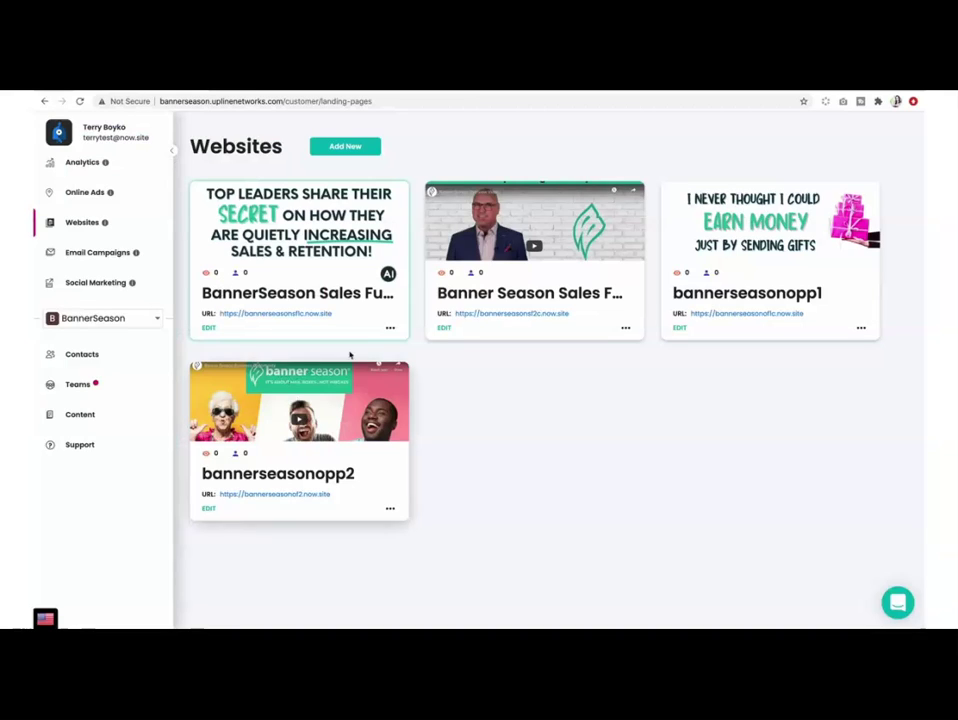
- Open the Home page of the second Banner Season sales funnel for editing, show its Join Today button's settings, and save and exit
click(443, 329)
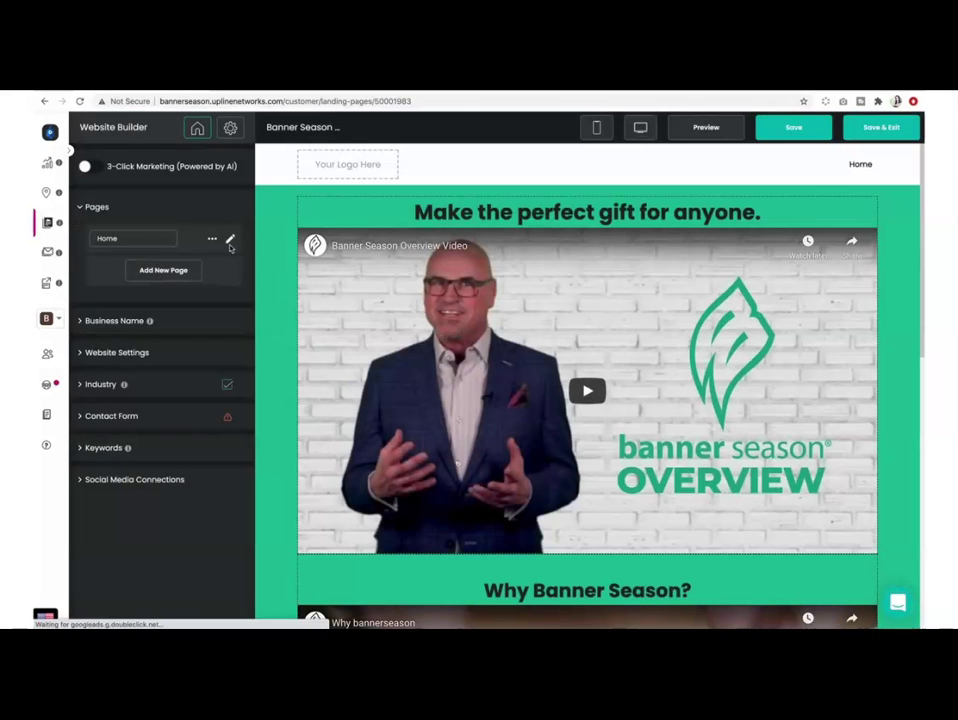
click(231, 242)
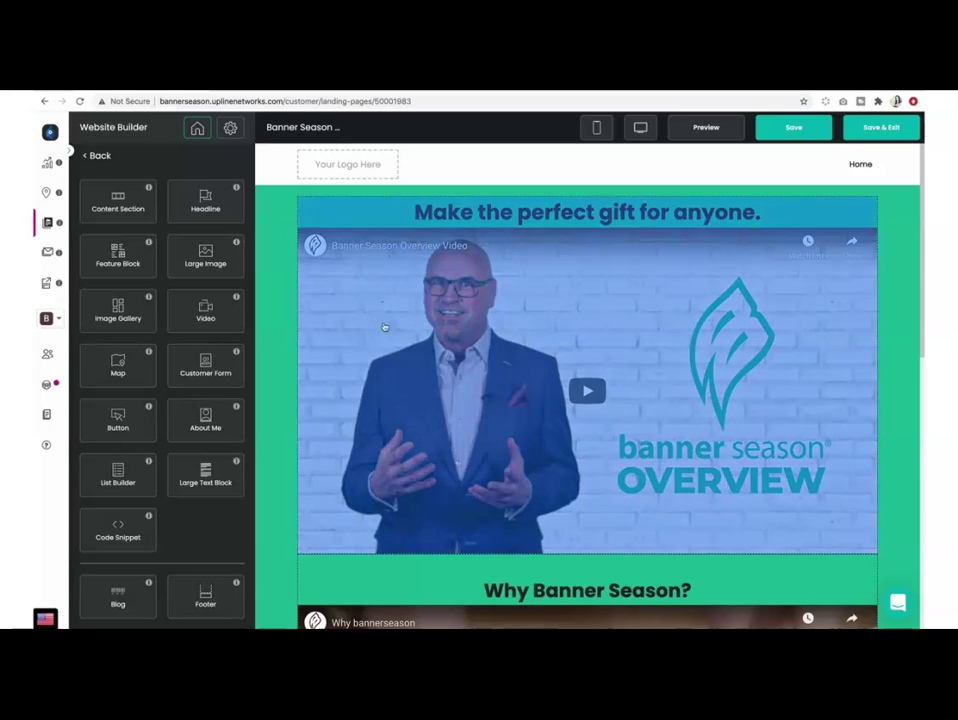
scroll(390, 335, down, 3)
scroll(396, 338, down, 5)
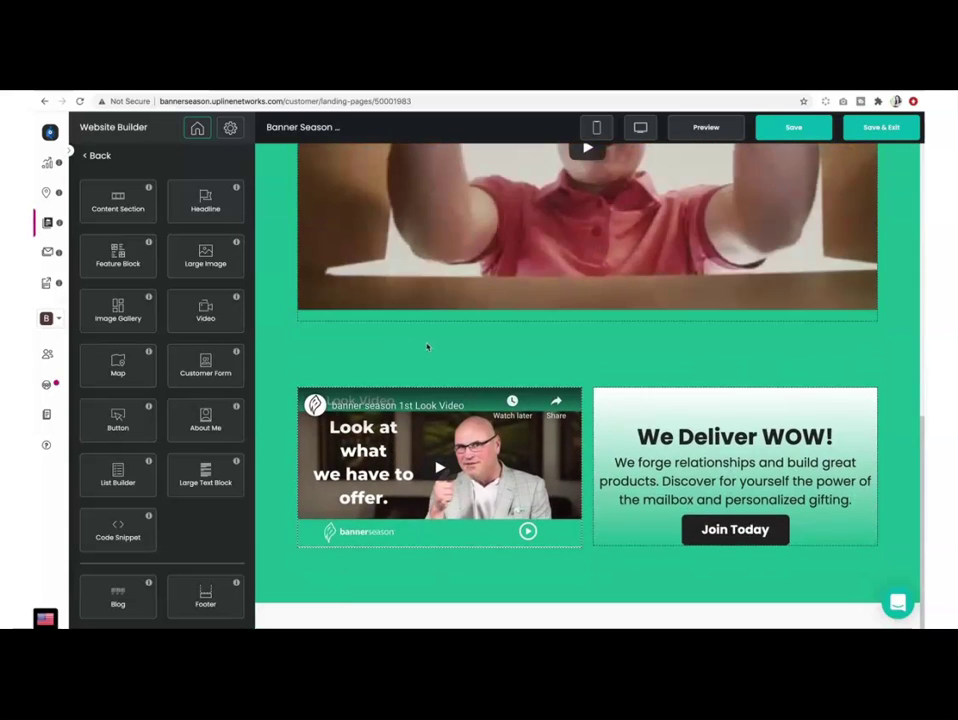
click(730, 440)
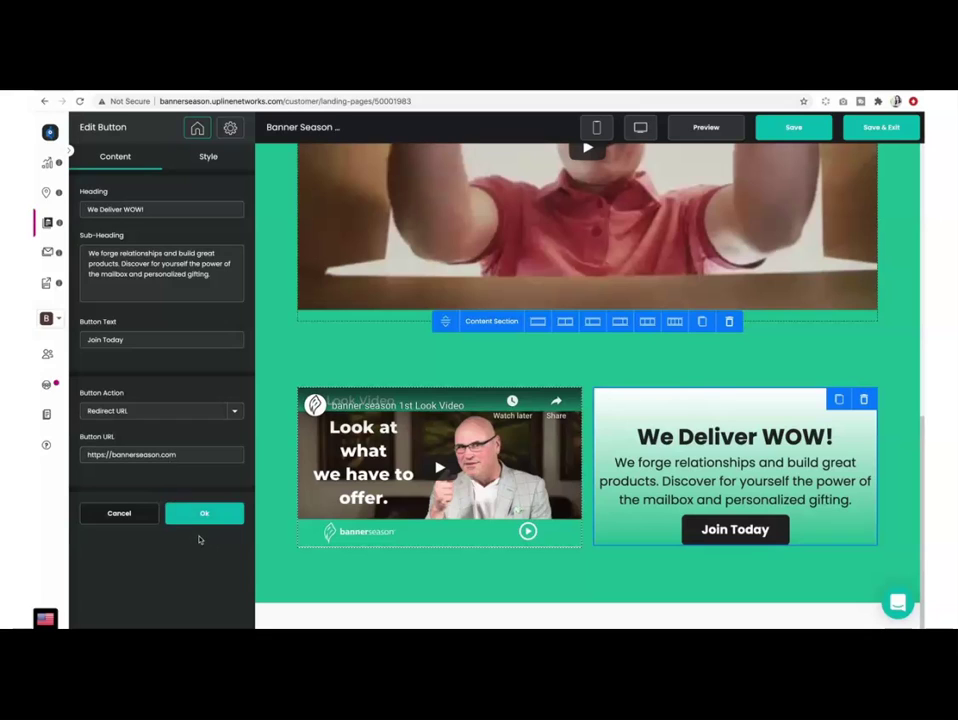
click(874, 132)
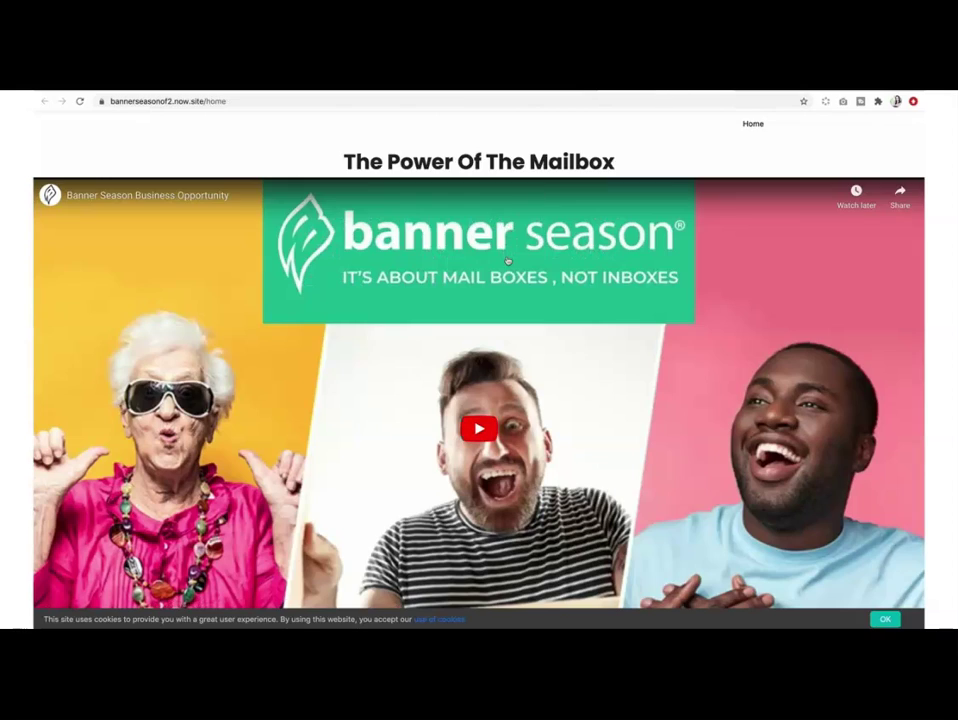
- Look over the live opportunity page at bannerseasonof2.now.site from the opening video to the partner section and return to the Websites list
scroll(507, 385, down, 5)
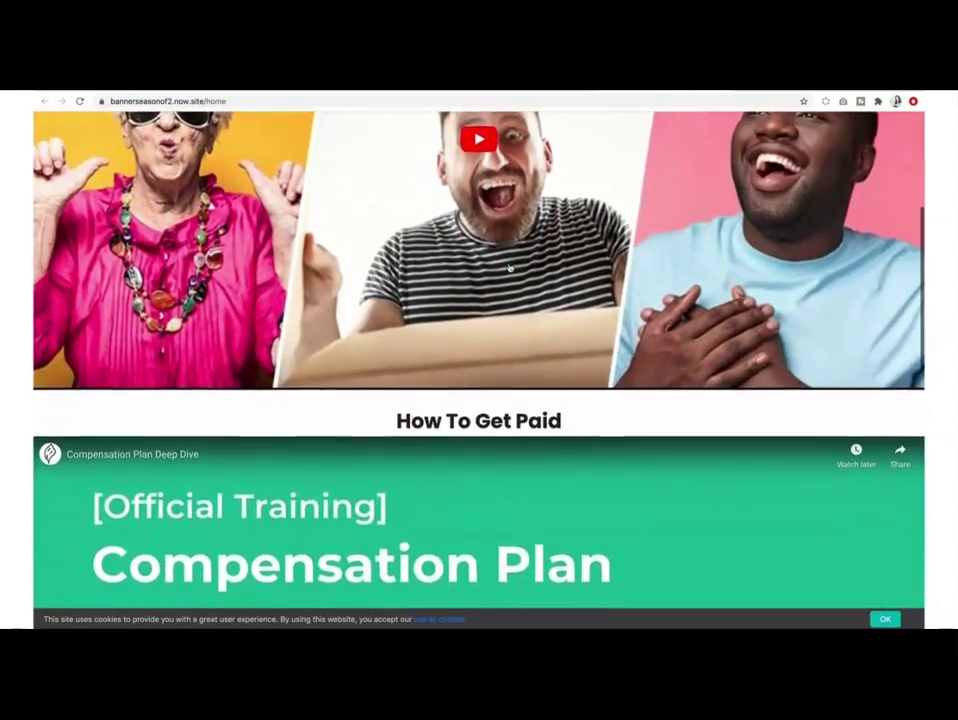
scroll(509, 268, down, 8)
scroll(510, 268, up, 2)
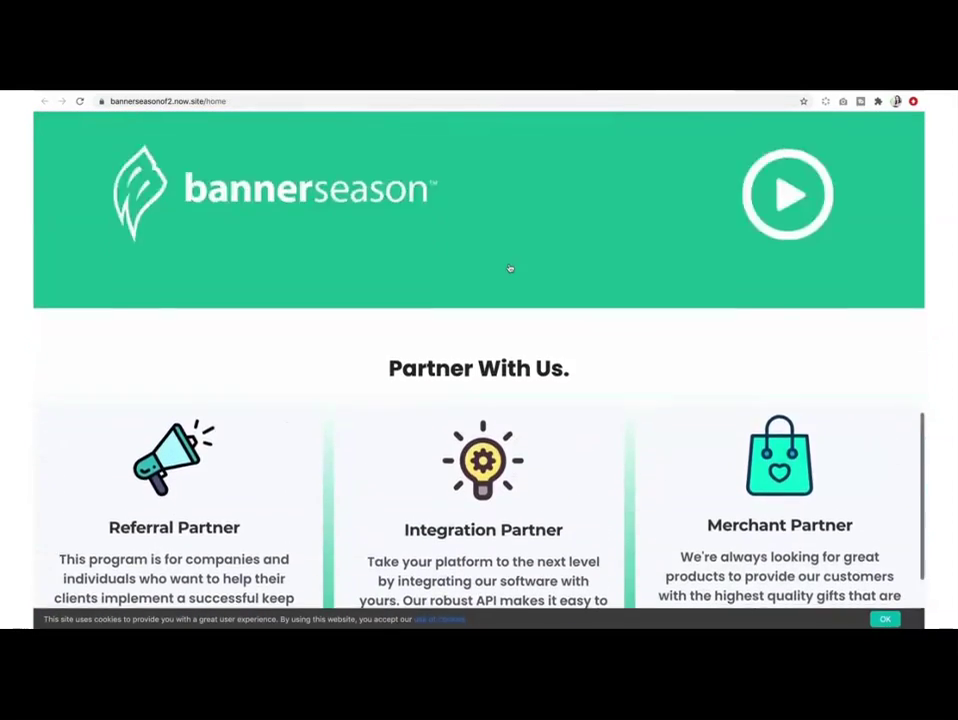
scroll(510, 268, up, 7)
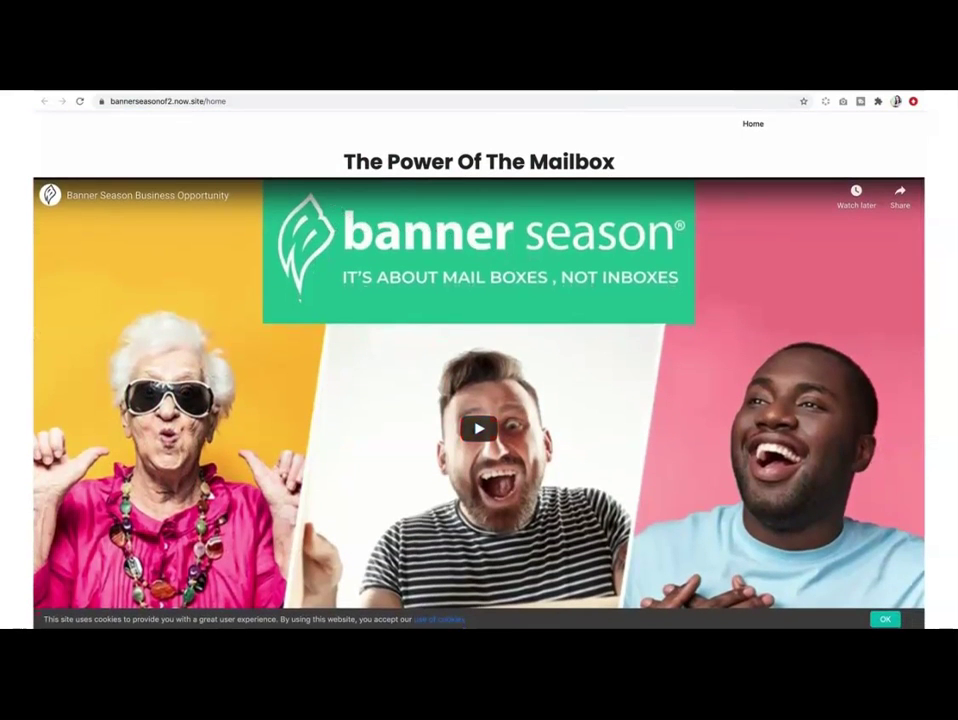
click(154, 91)
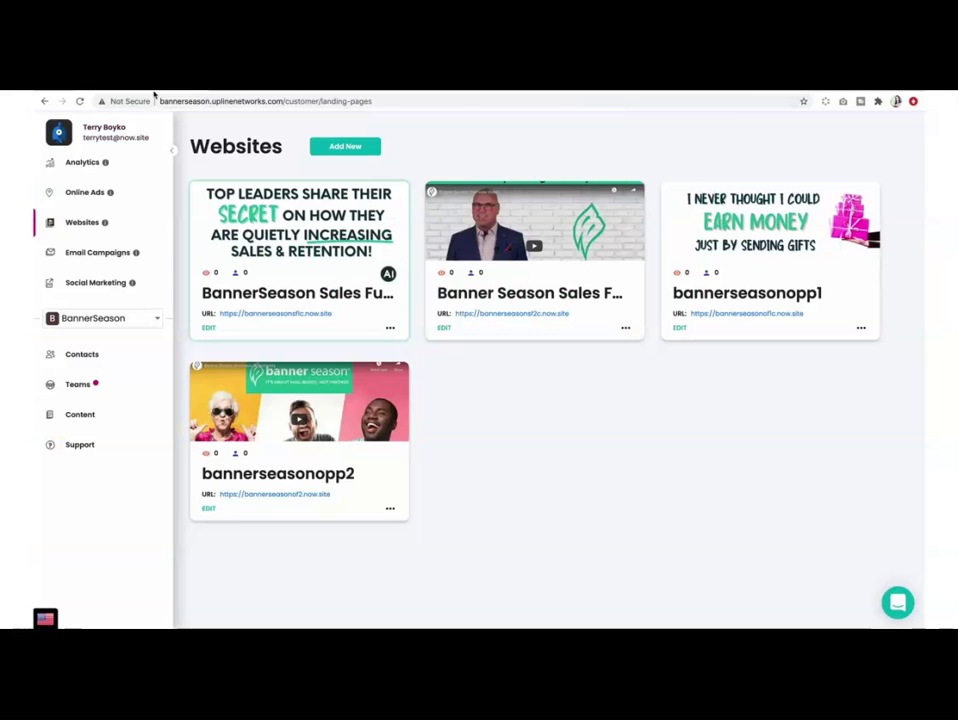
- Open the Home page of bannerseasonopp2 for editing, show its Join Today button's settings, and save and exit
click(209, 511)
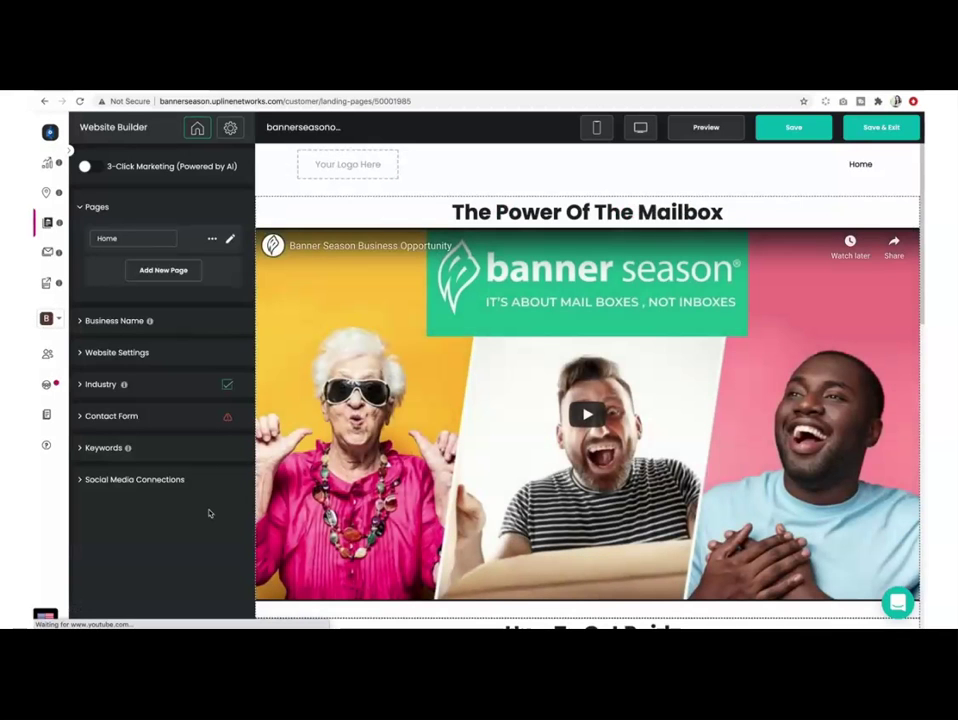
click(231, 239)
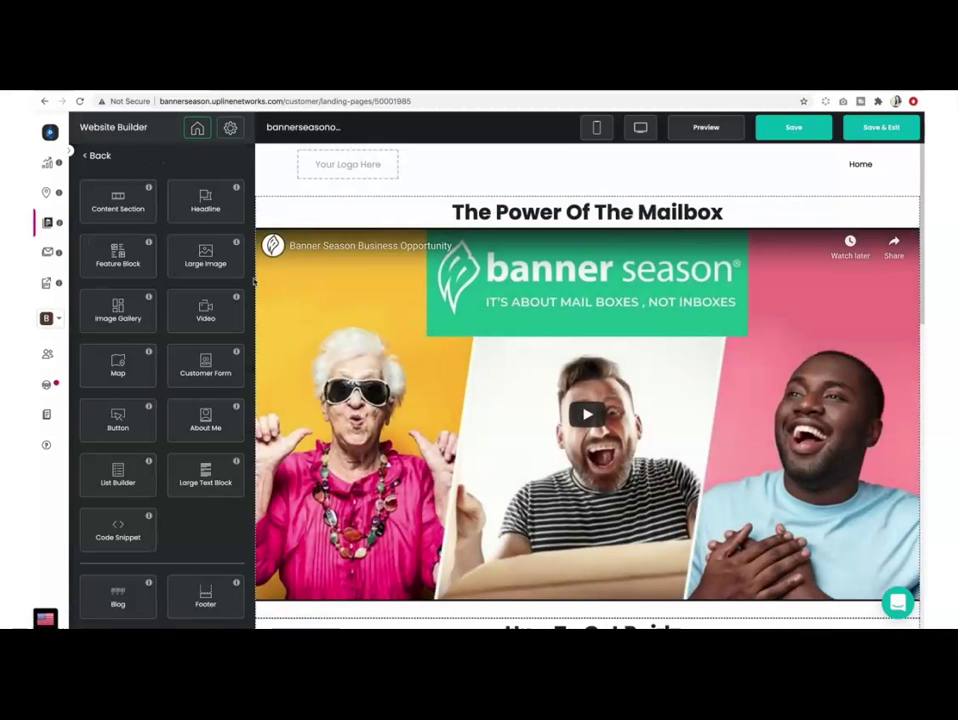
scroll(516, 466, down, 10)
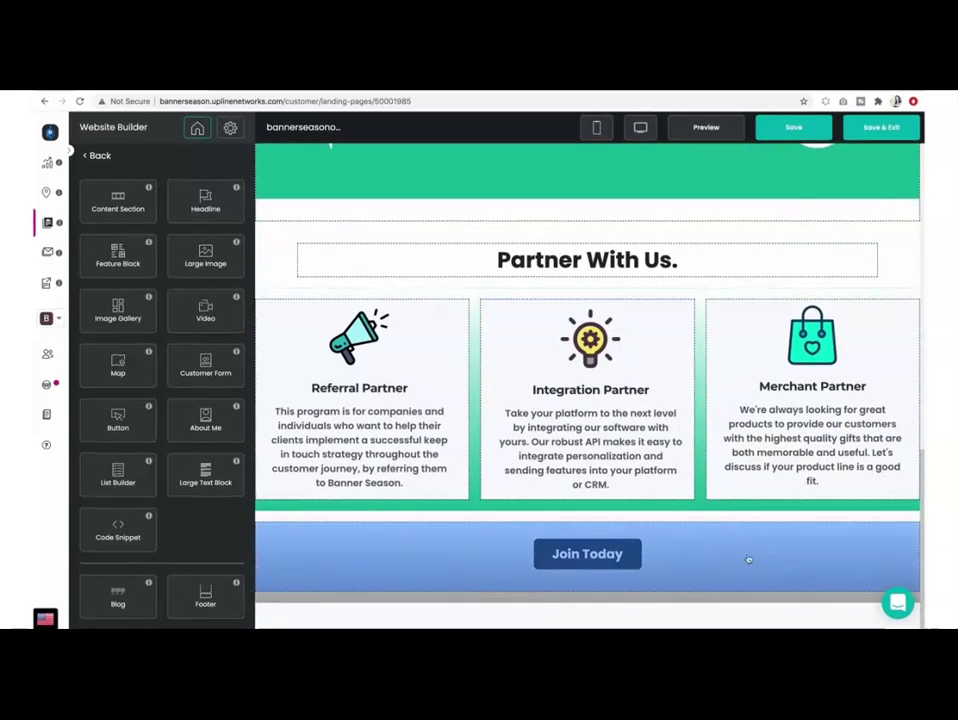
click(438, 555)
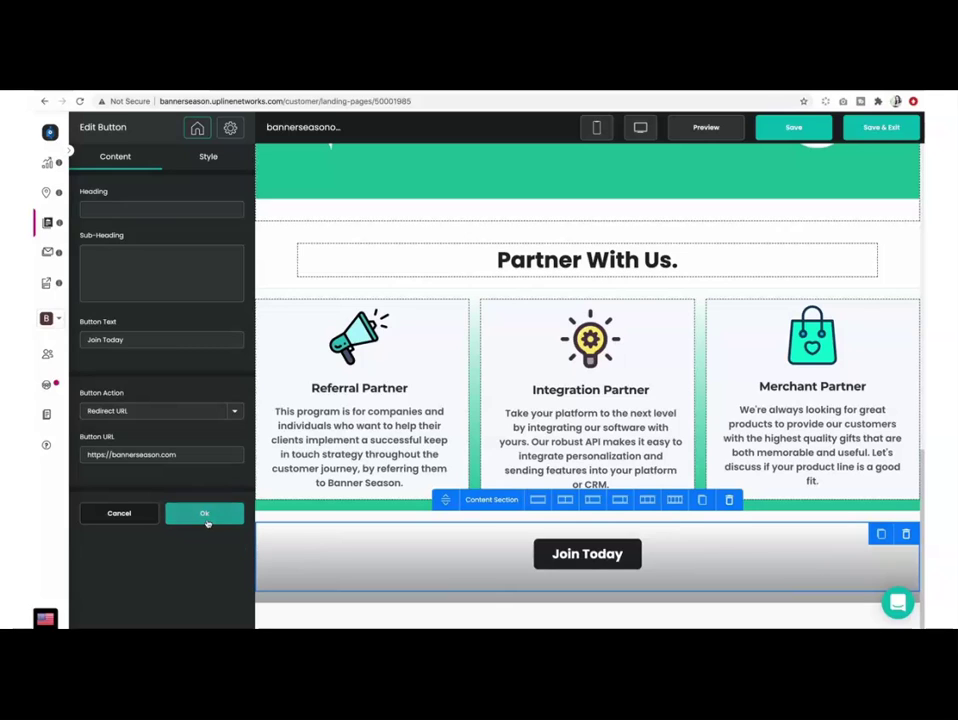
click(879, 127)
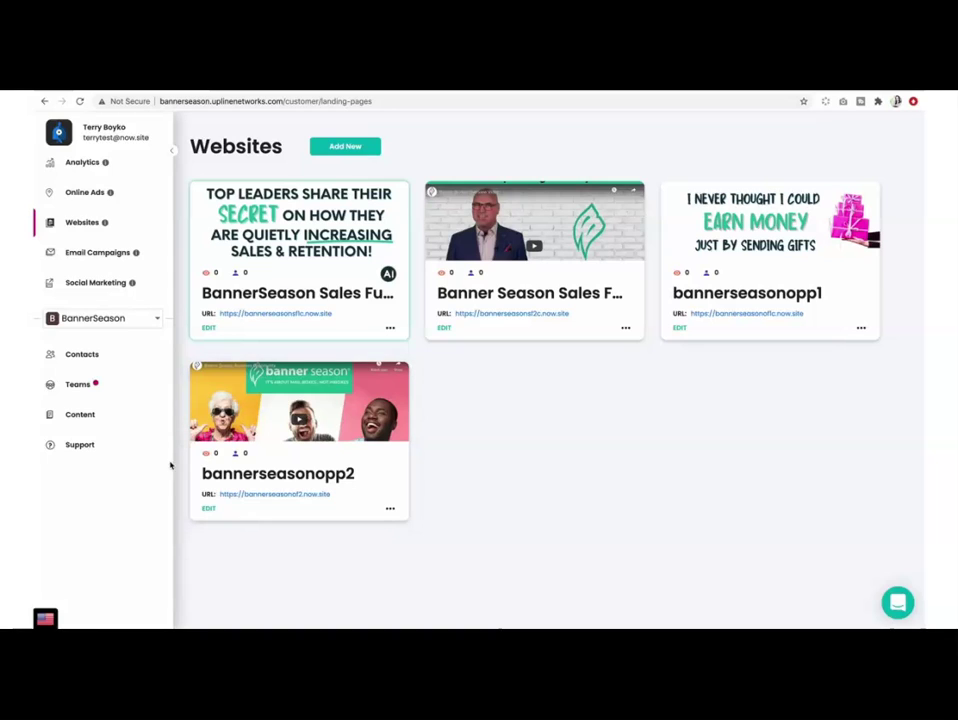
- Open the six-email Banner Season campaign from the email campaigns and show the content of Banner Email 1
click(95, 254)
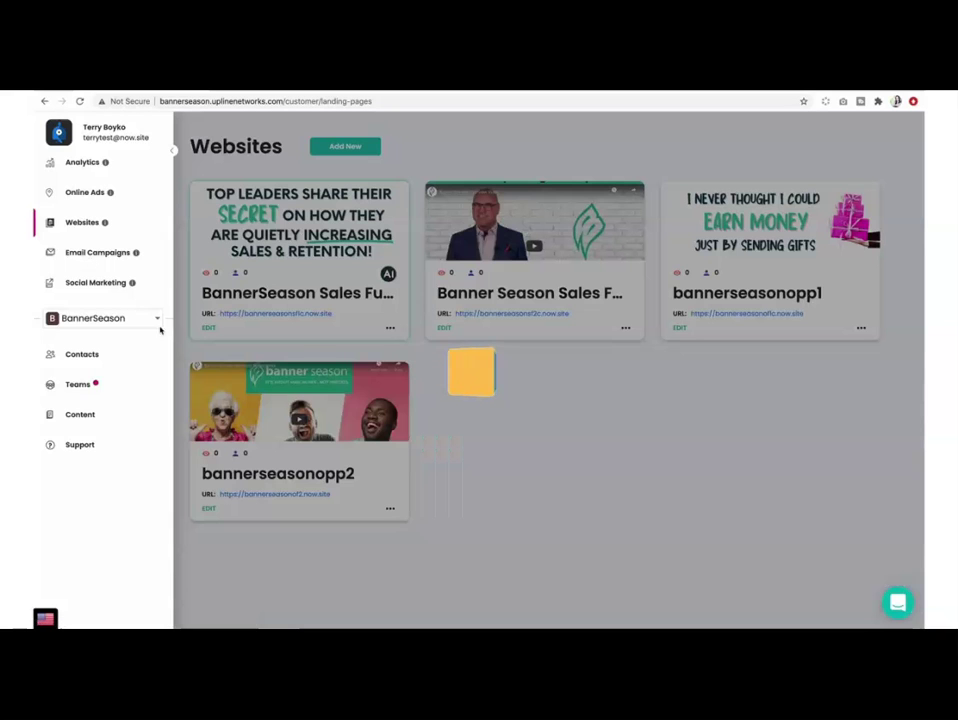
scroll(475, 567, down, 5)
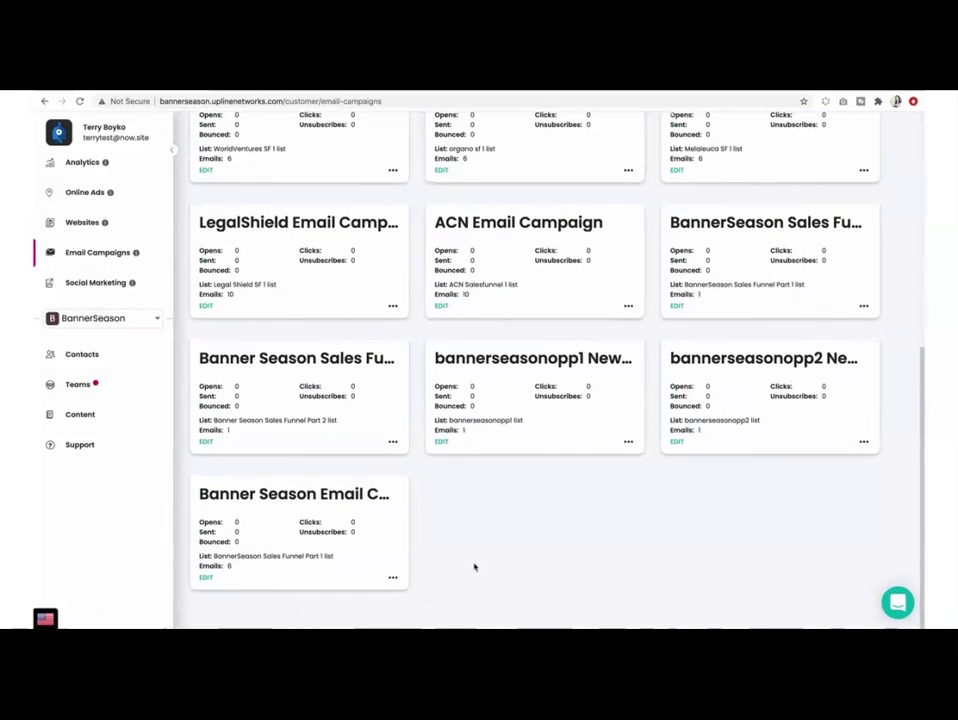
click(206, 580)
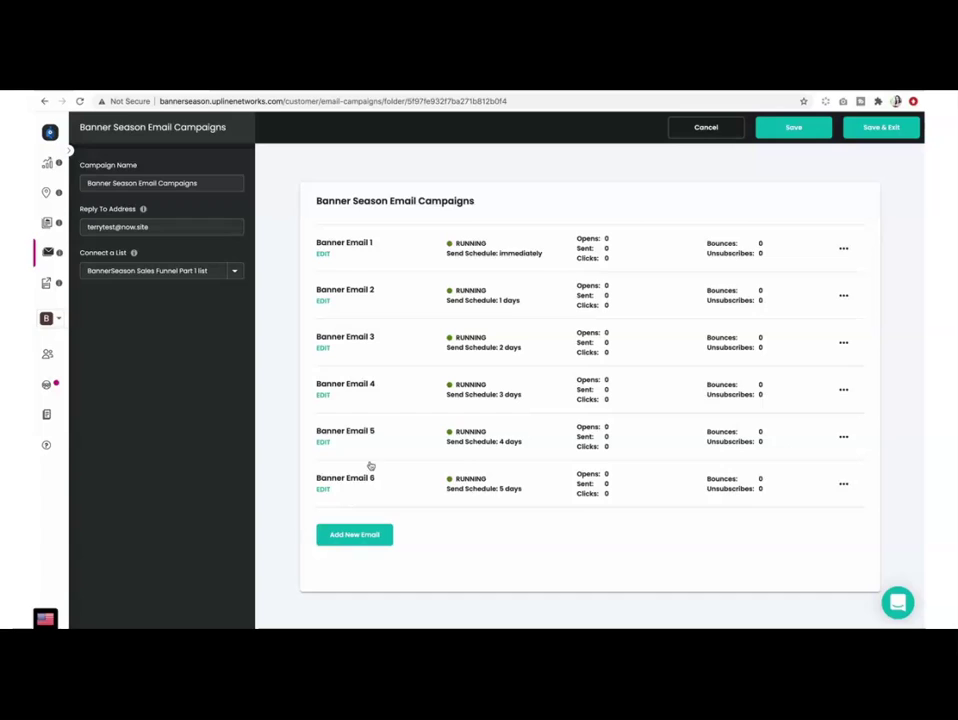
click(321, 256)
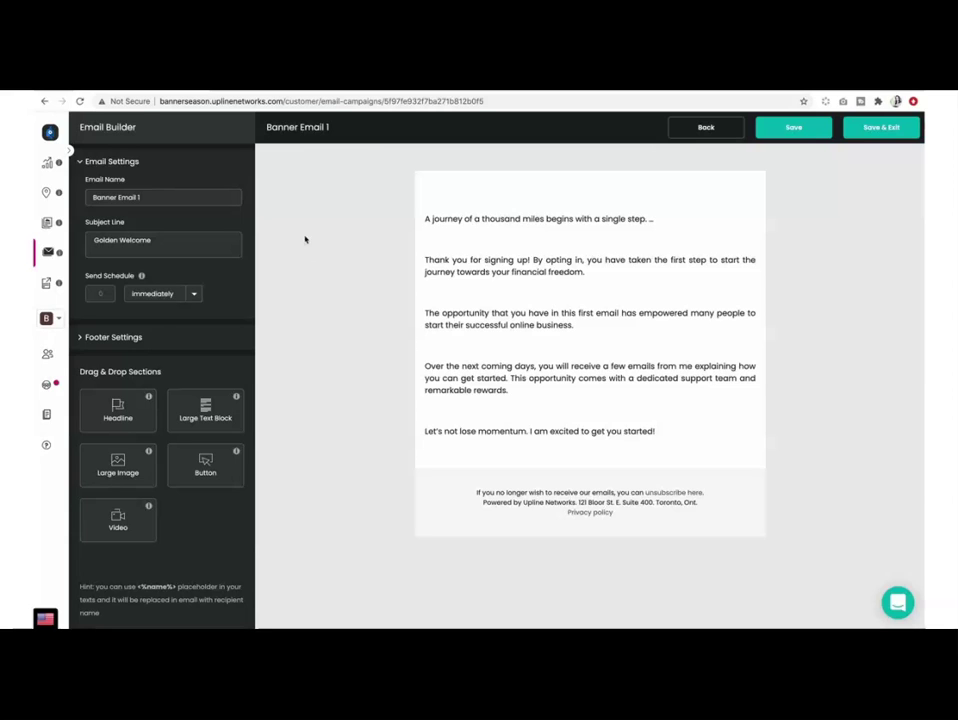
- Open the Banner Season Done-4-You team content and find its Social Media Images section
click(70, 150)
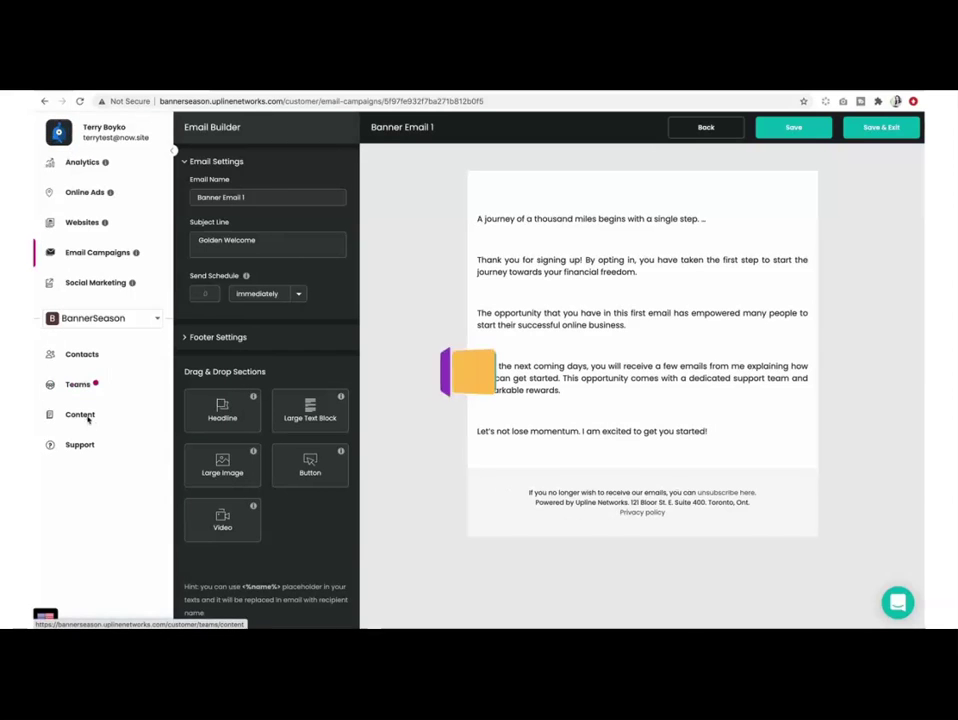
click(88, 418)
click(240, 220)
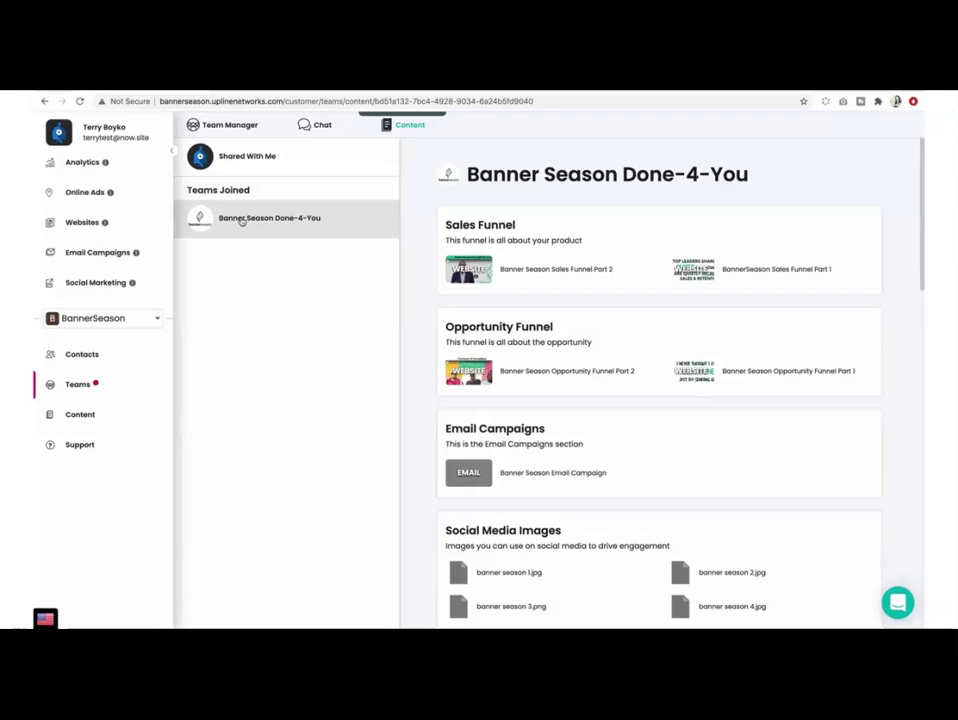
scroll(627, 306, down, 6)
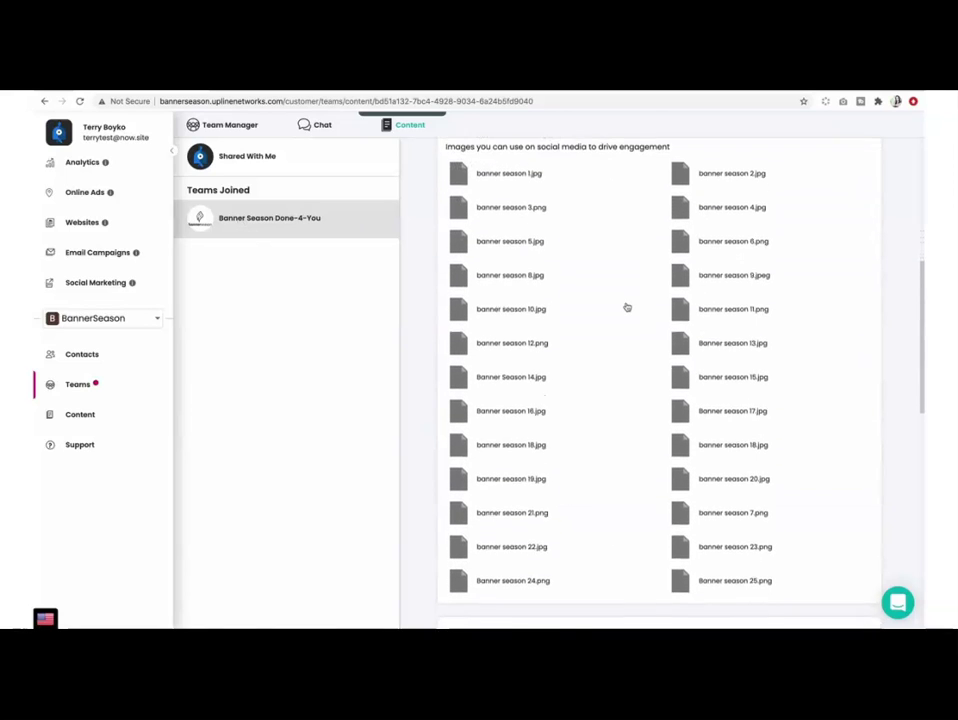
scroll(627, 306, down, 1)
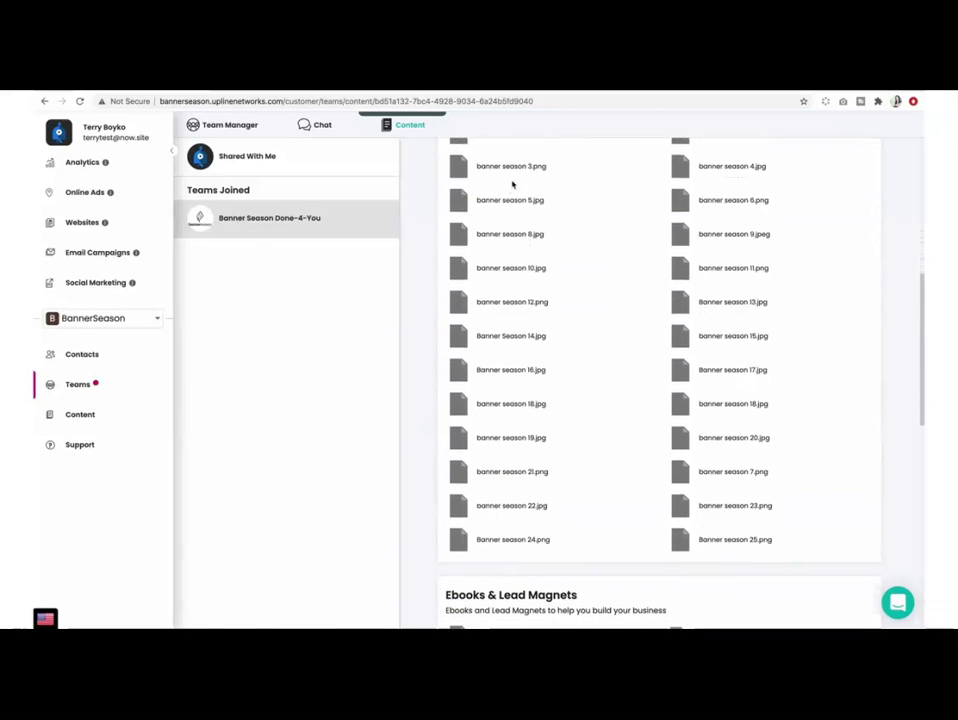
scroll(512, 184, up, 3)
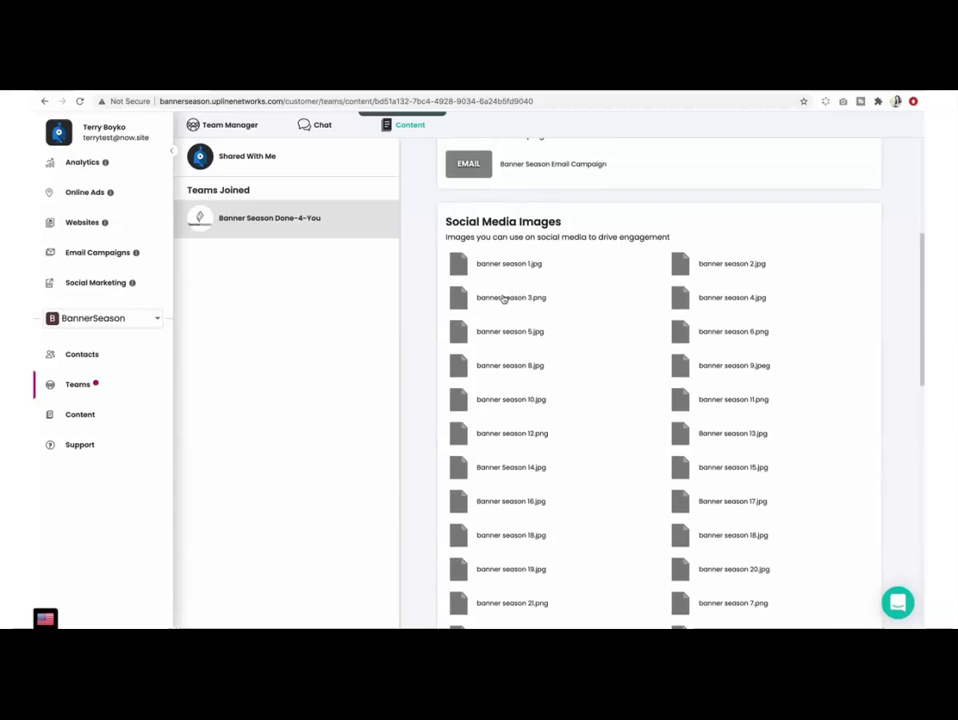
- Preview the social media images banner season 1.jpg and banner season 2.jpg, closing each preview
click(503, 265)
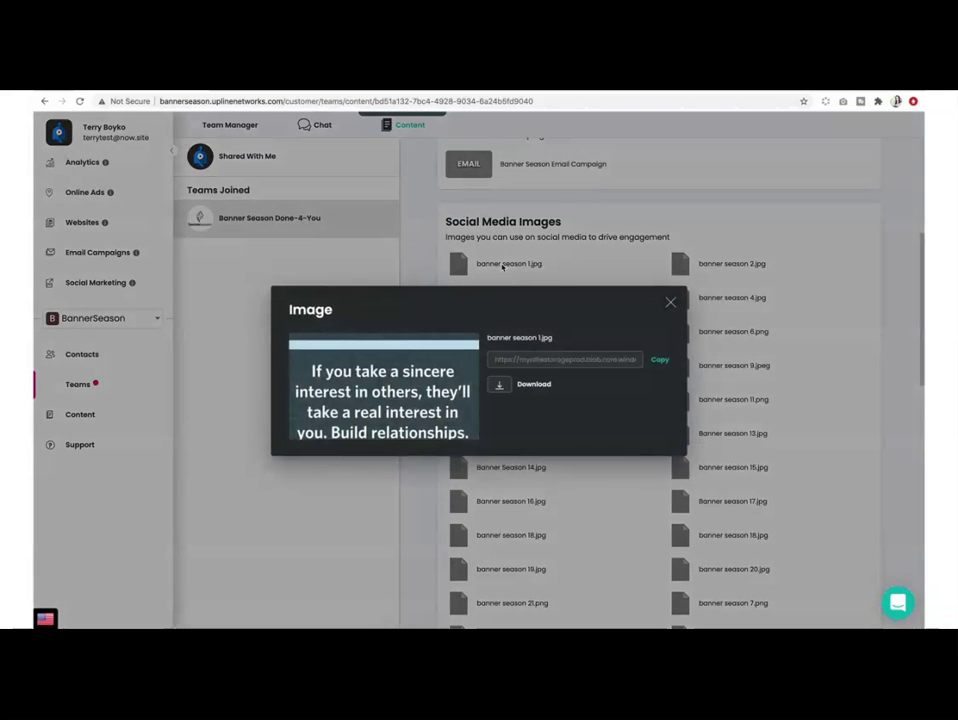
click(670, 302)
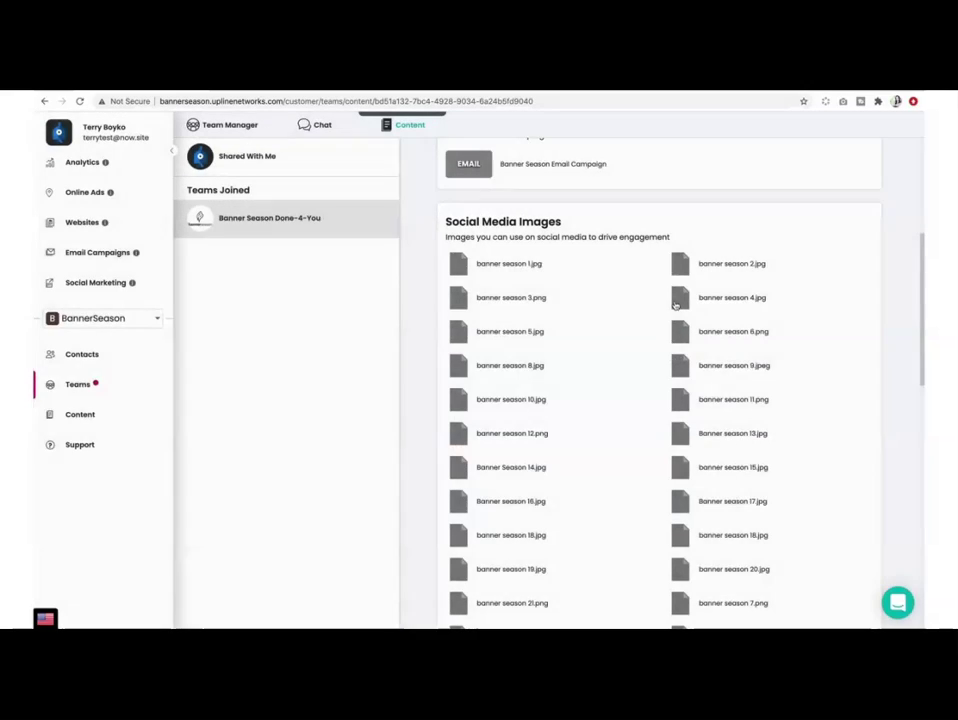
click(708, 266)
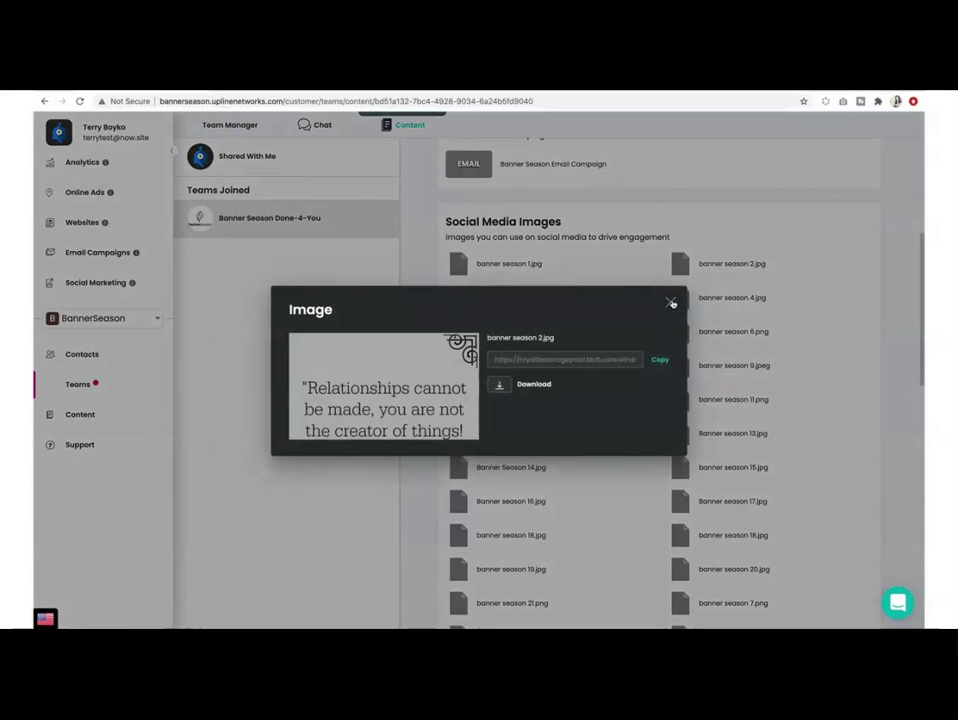
click(672, 303)
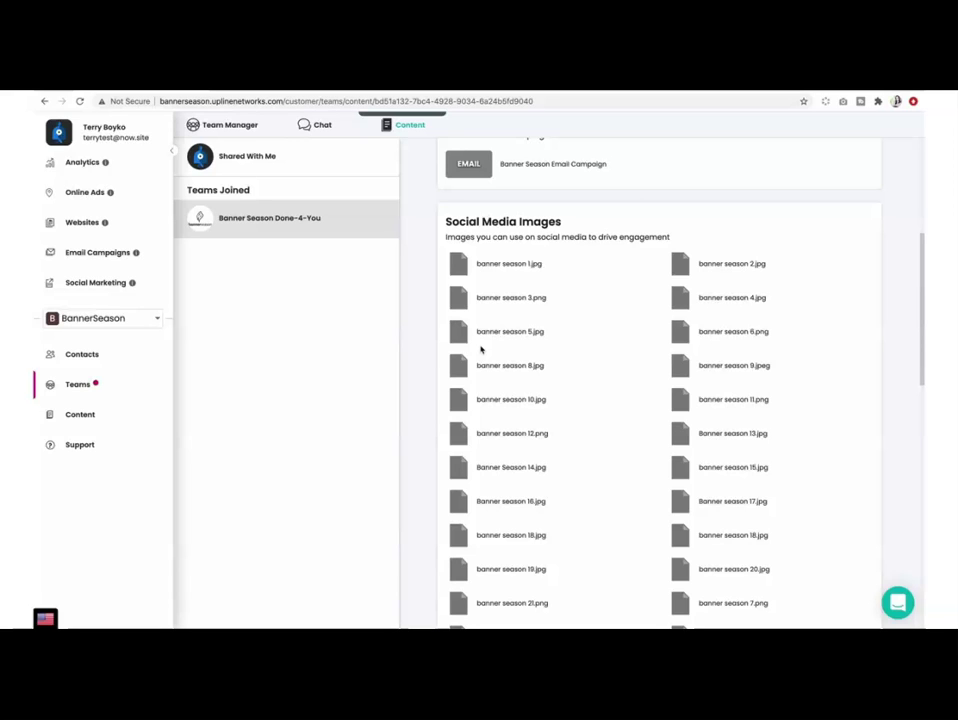
- Examine the Done-4-You content from the funnels through ebooks and company videos to Social Marketing Posts, and return to Social Media Images
scroll(481, 349, up, 5)
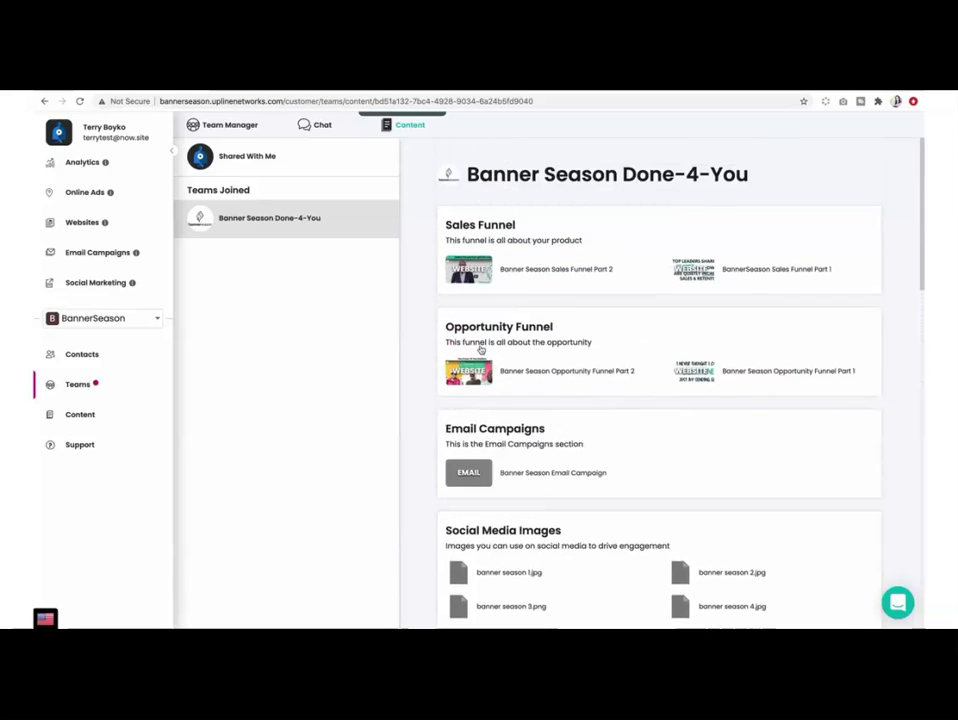
scroll(481, 349, down, 5)
scroll(481, 349, down, 3)
scroll(481, 349, down, 3)
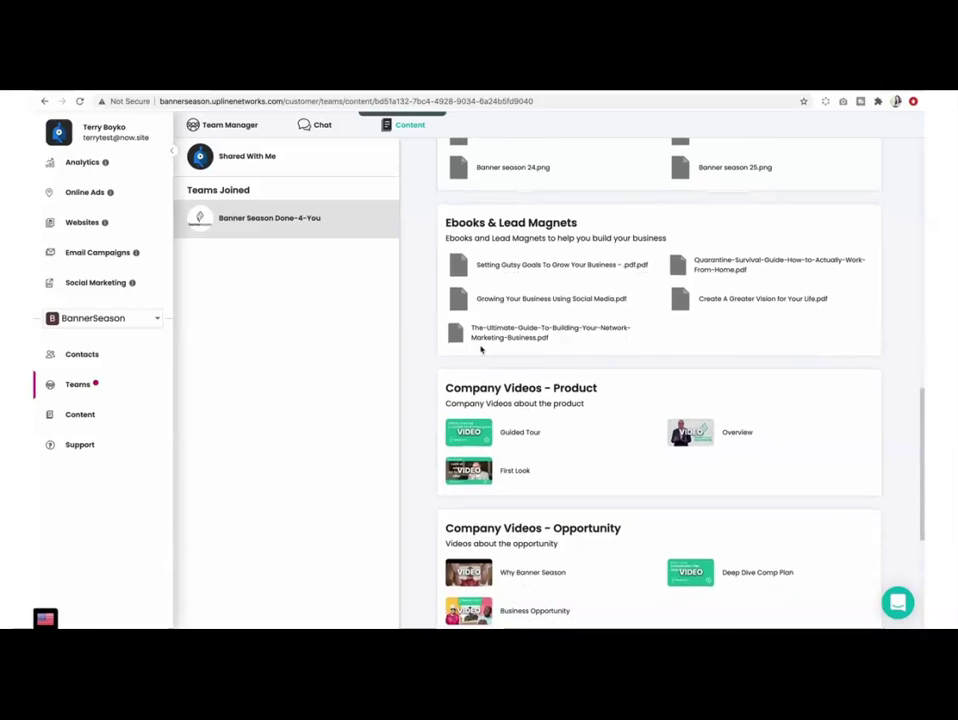
scroll(481, 349, down, 4)
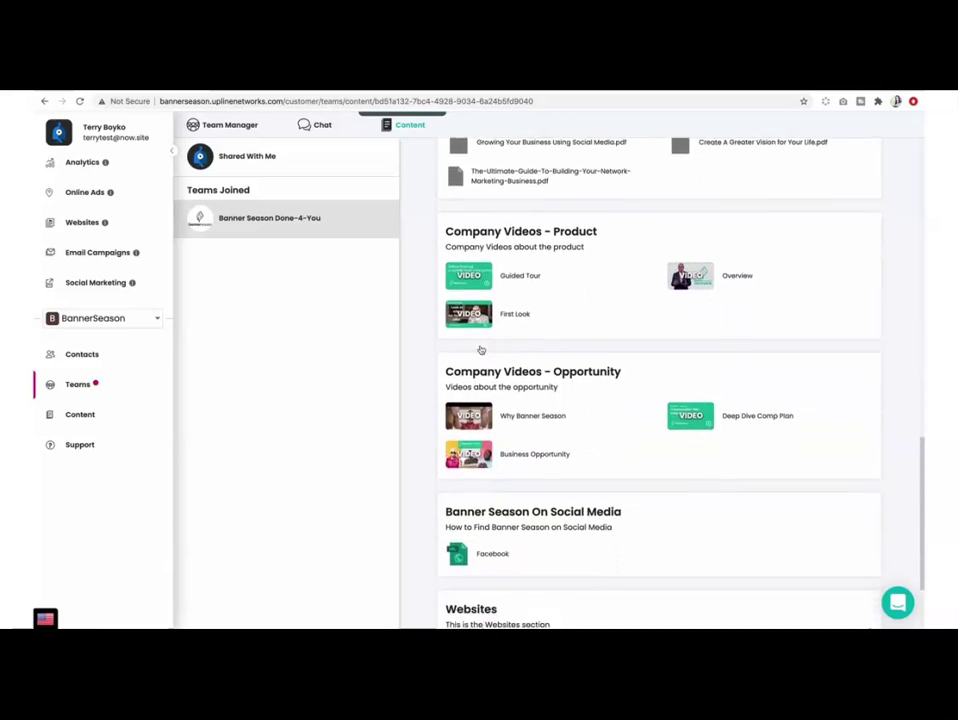
scroll(481, 349, down, 1)
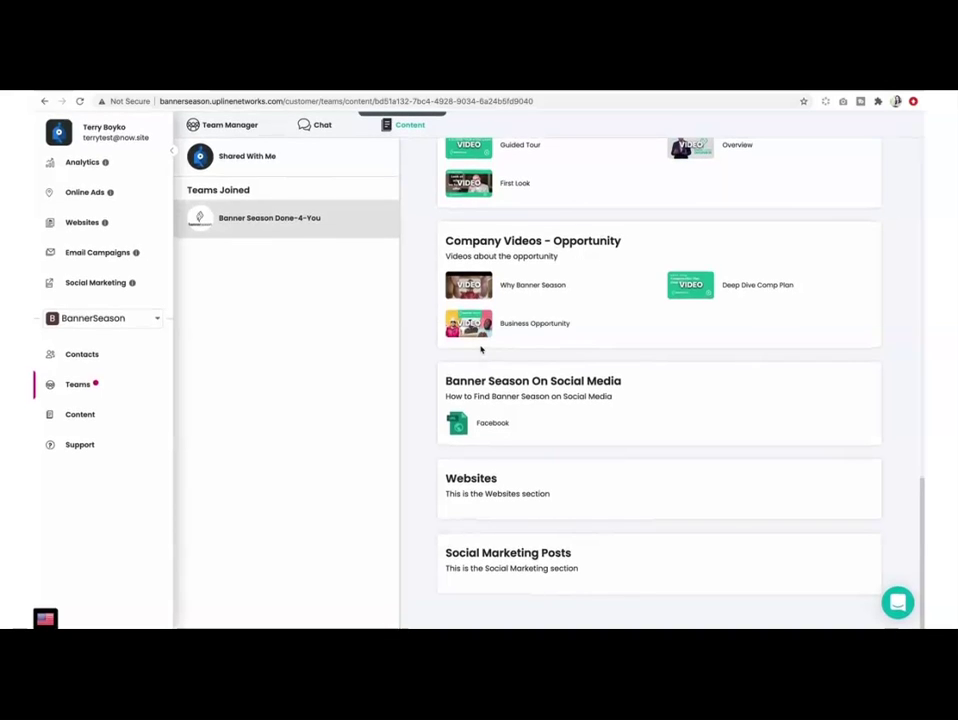
scroll(481, 349, up, 5)
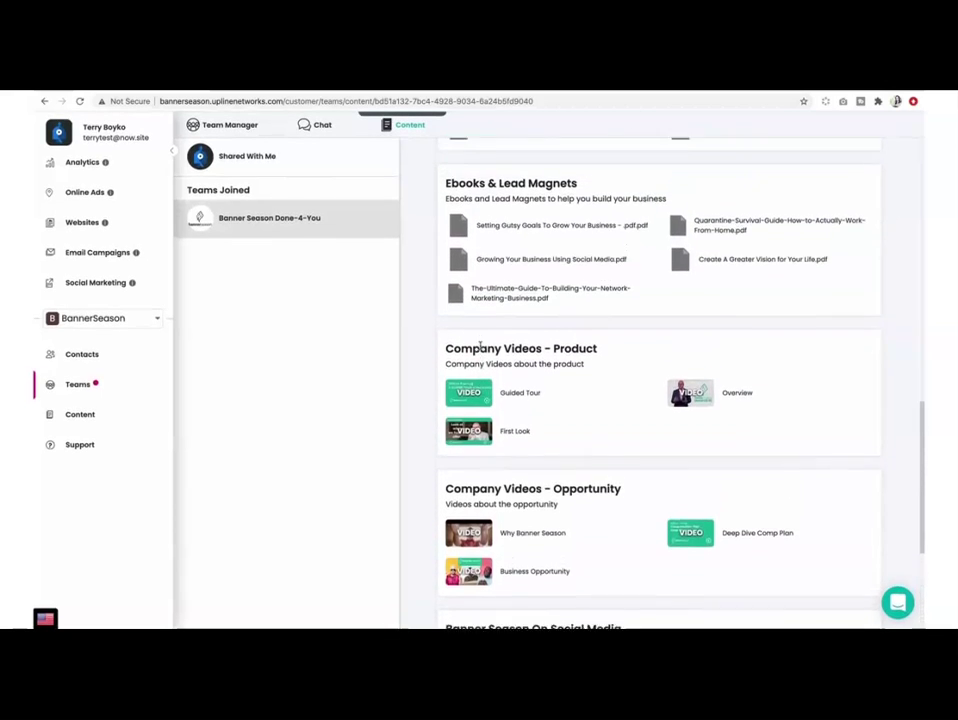
scroll(480, 346, up, 7)
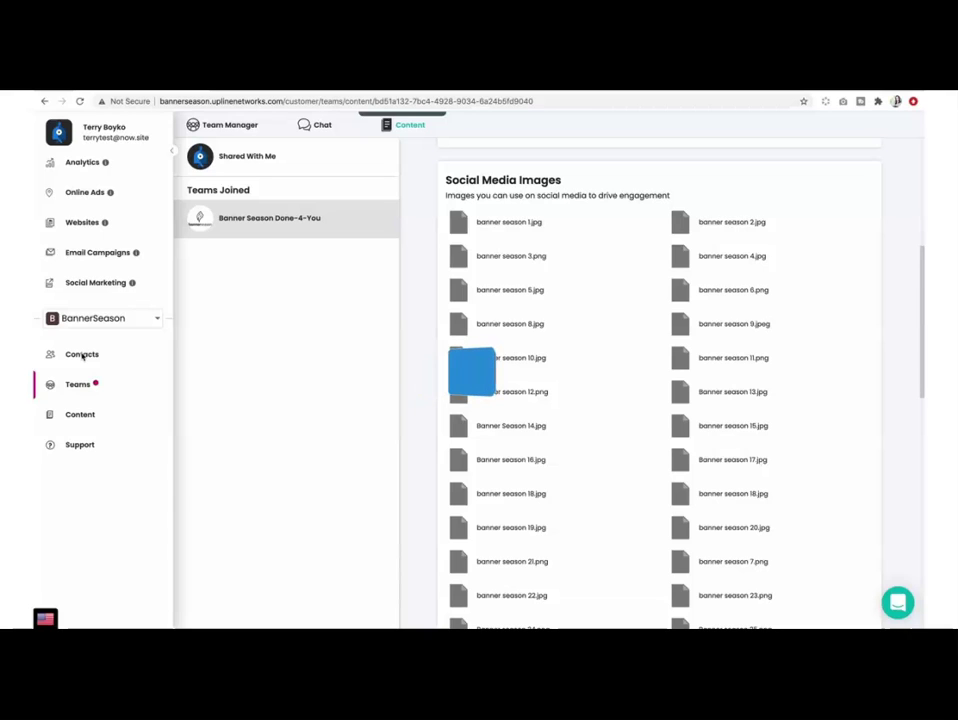
- Show the Contacts page with its website lists and open the Analytics overview
click(82, 355)
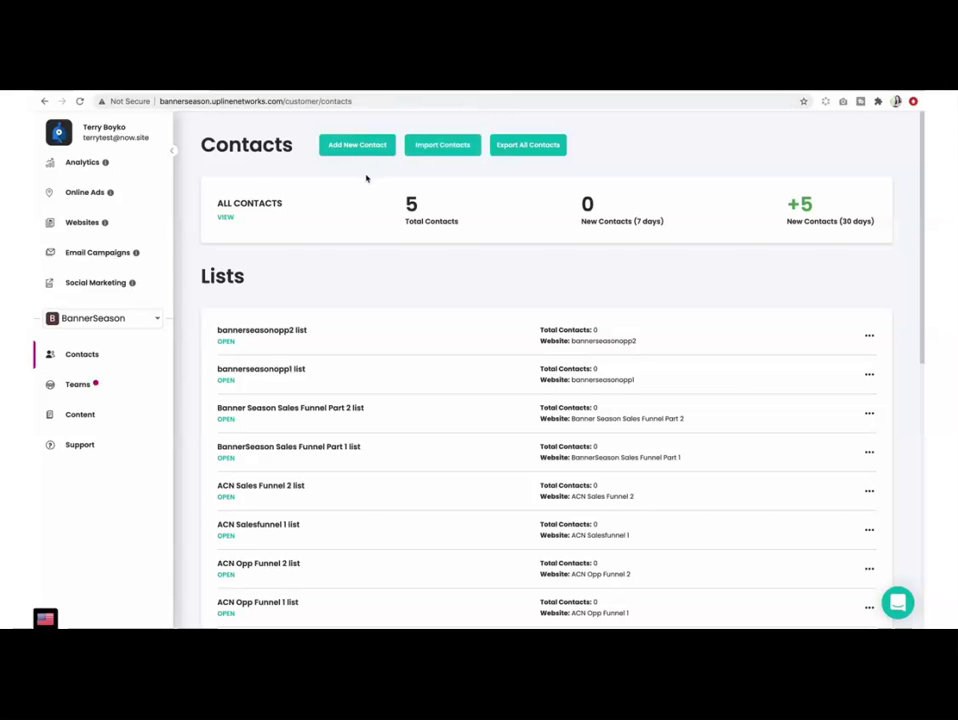
click(83, 164)
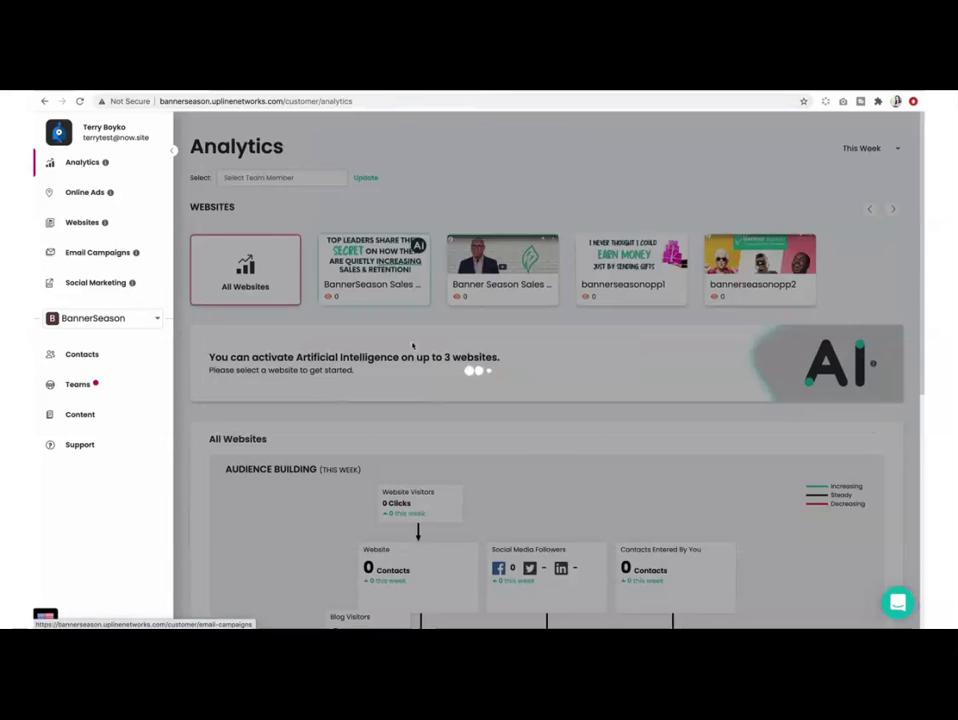
- Examine this week's Audience Building and Interest Building flow diagrams for all websites in Analytics
scroll(576, 390, down, 3)
scroll(576, 390, down, 5)
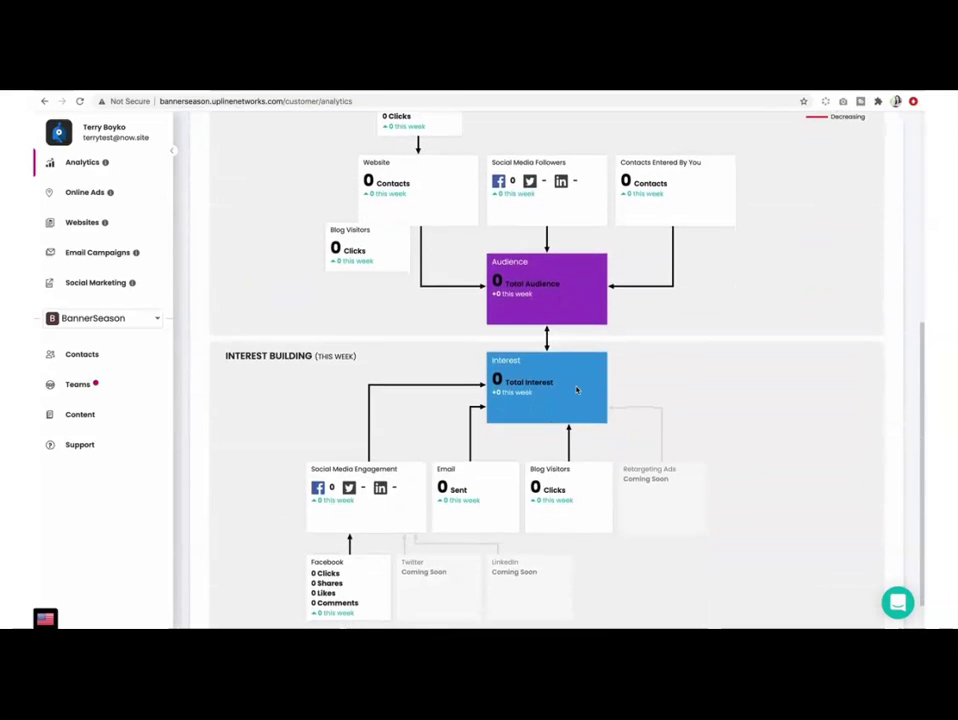
scroll(576, 390, down, 1)
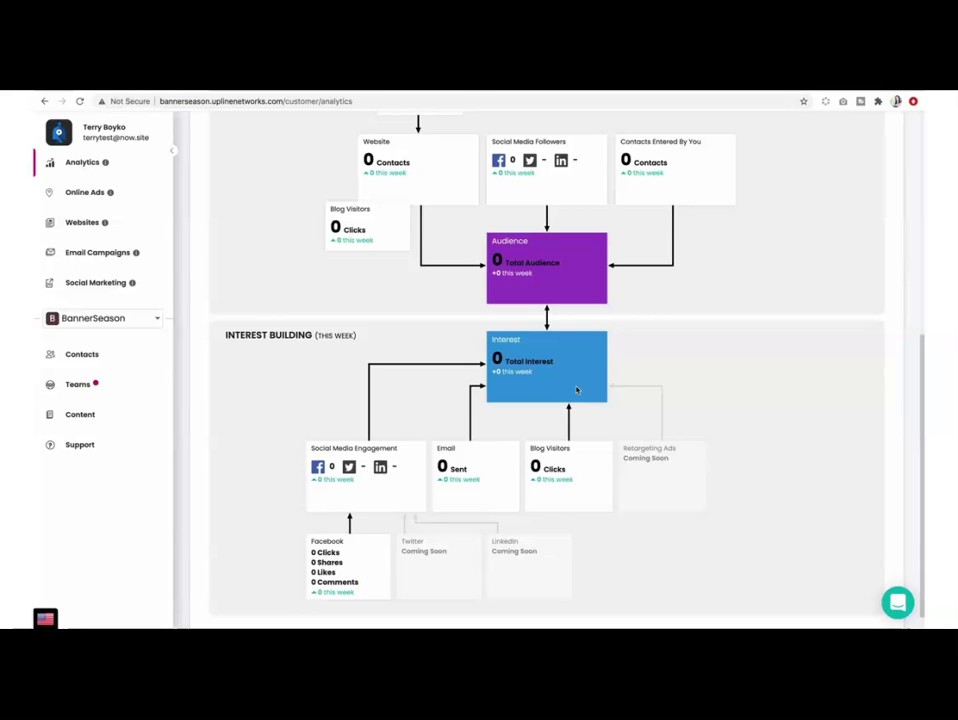
scroll(576, 390, down, 1)
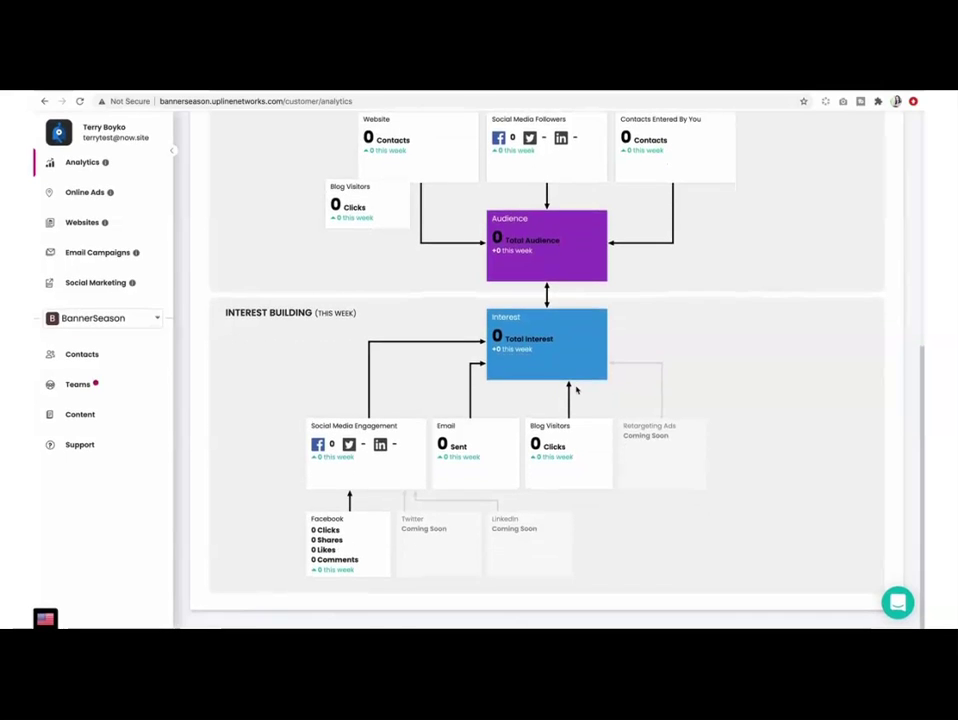
scroll(576, 390, up, 1)
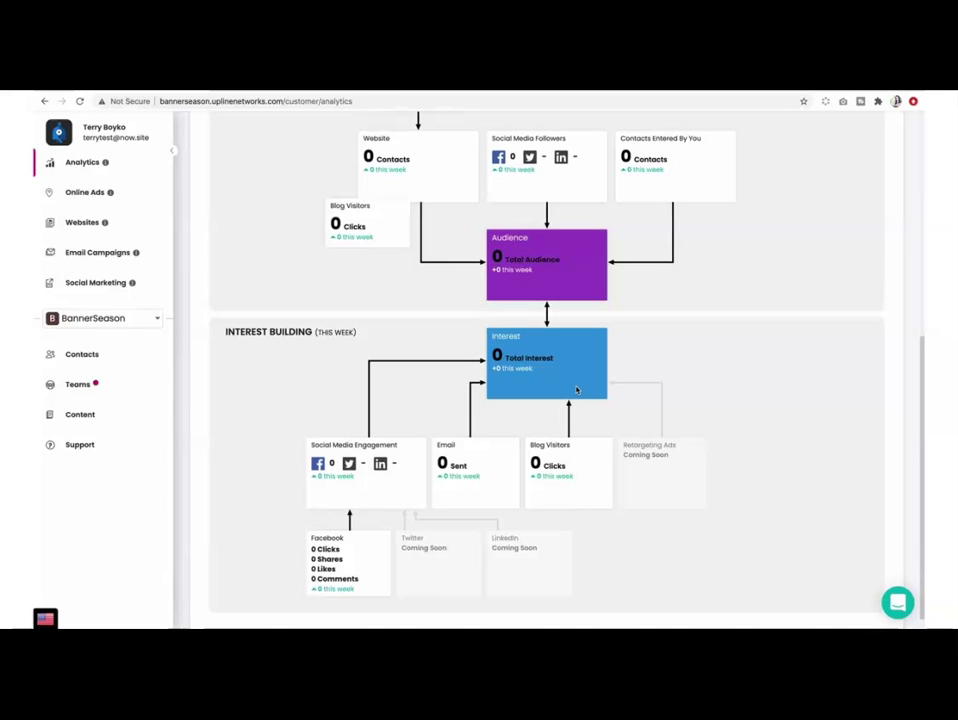
scroll(576, 390, up, 5)
scroll(576, 390, down, 1)
scroll(576, 390, down, 3)
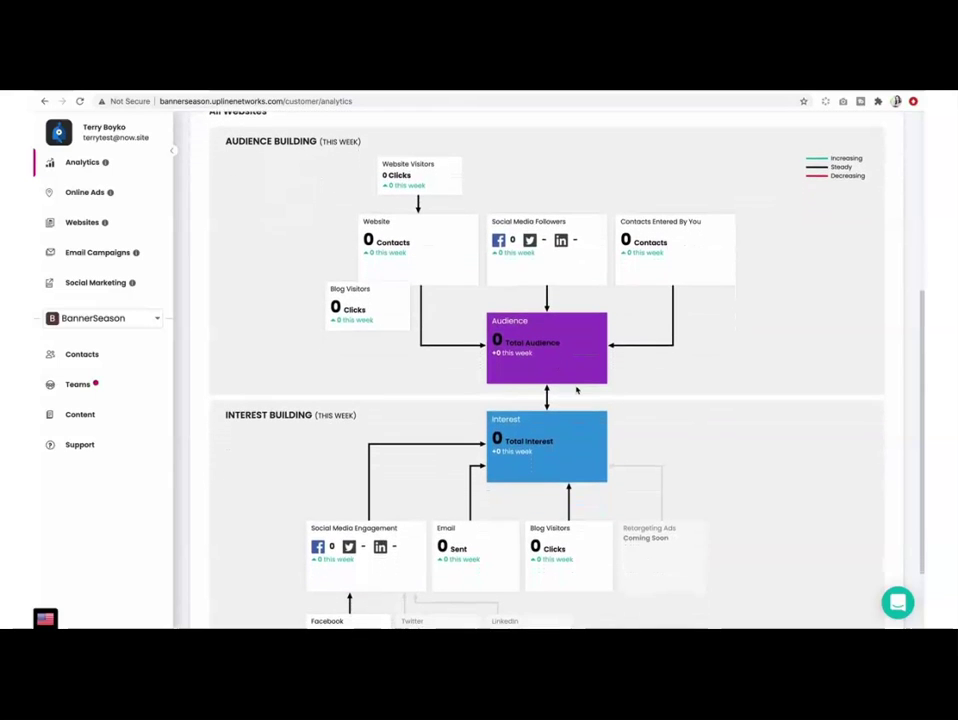
- Show the Online Ads page and the Social Marketing page, including a brief look at the support chat, and close the chat
click(74, 200)
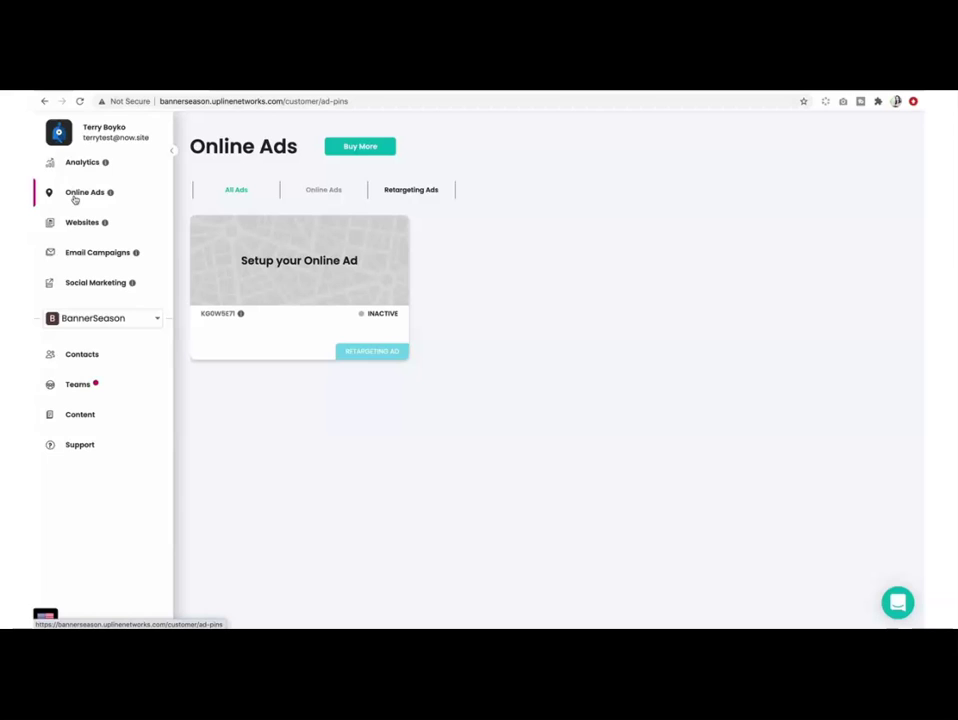
click(93, 285)
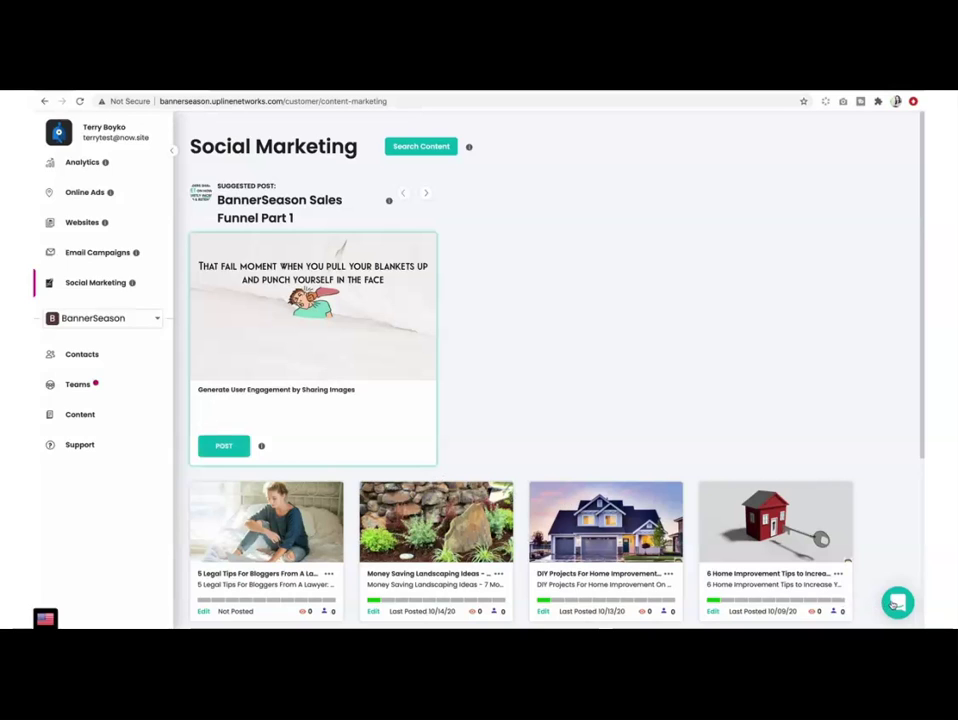
click(896, 603)
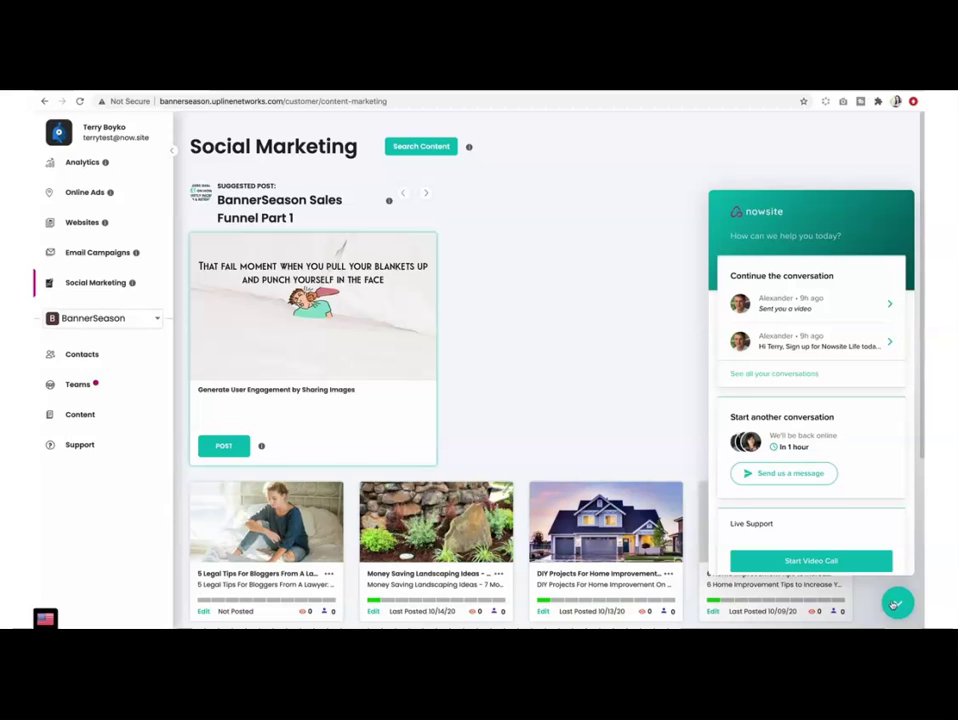
click(895, 605)
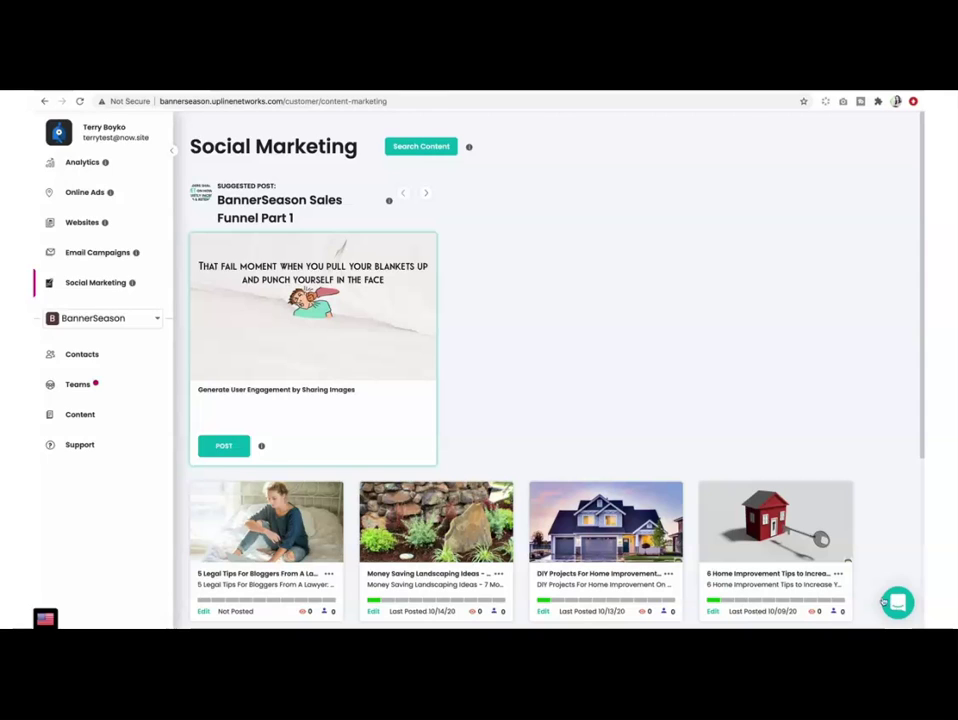
- Start posting the suggested image post for BannerSeason Sales Funnel Part 1
click(221, 451)
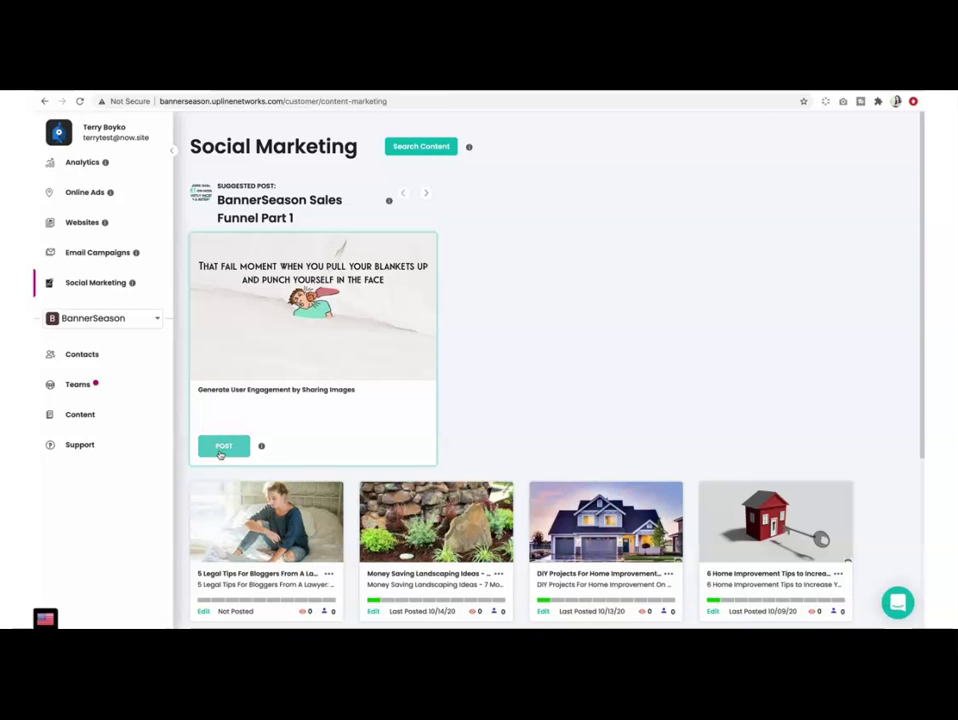